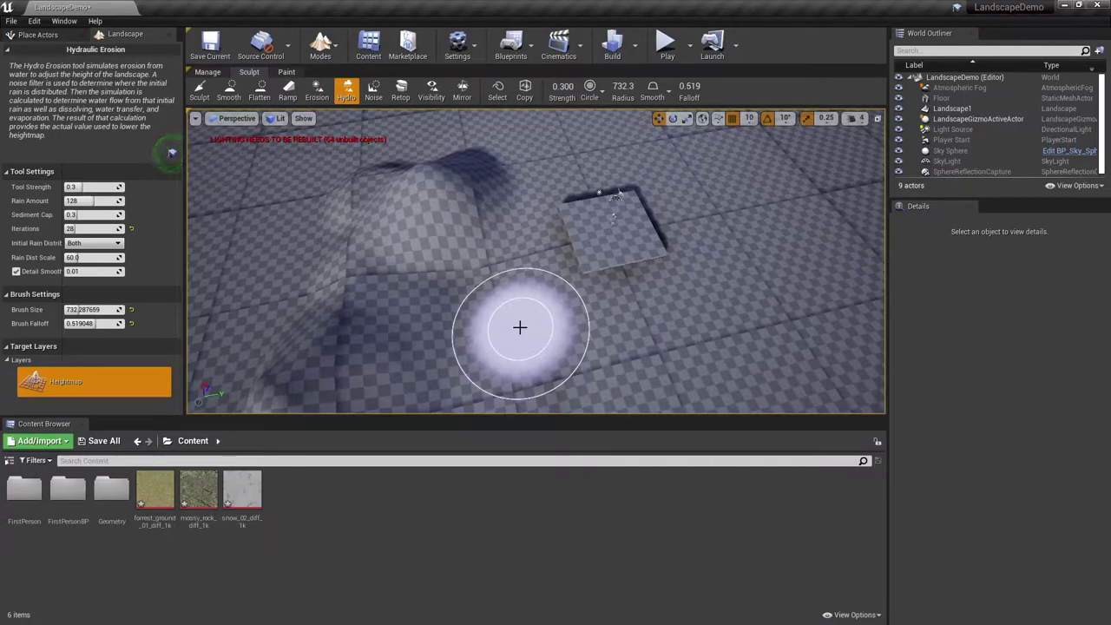
Step: Orbit to a lower view of the eroded hill and check the snow and mossy rock textures
mouse_move(519, 327)
right_mouse_down()
mouse_move(538, 278)
mouse_move(512, 330)
right_mouse_up()
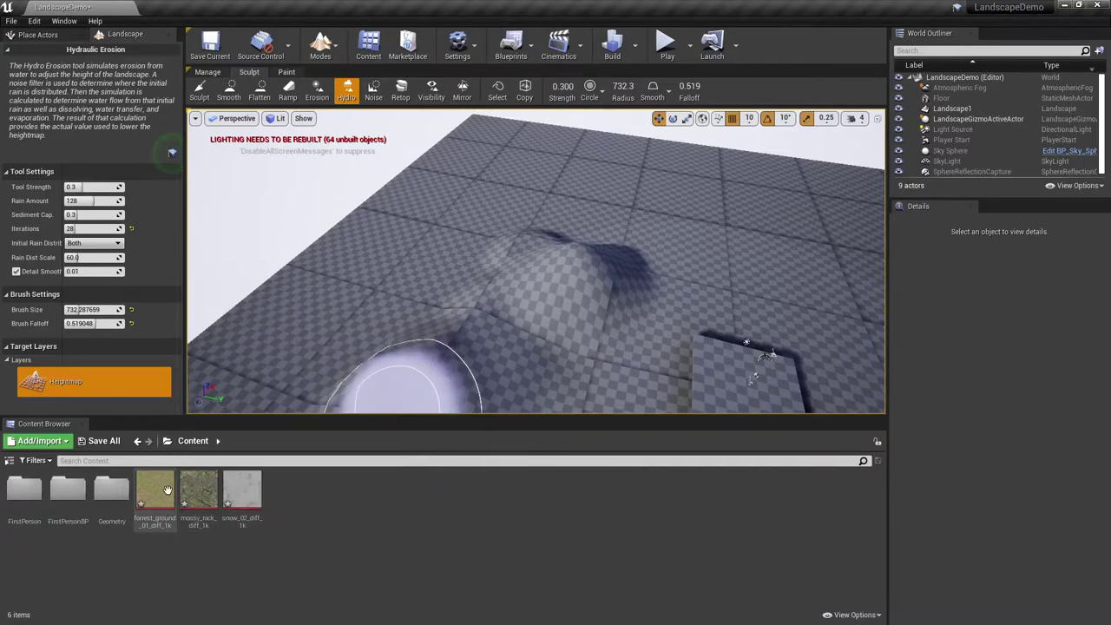
mouse_move(256, 487)
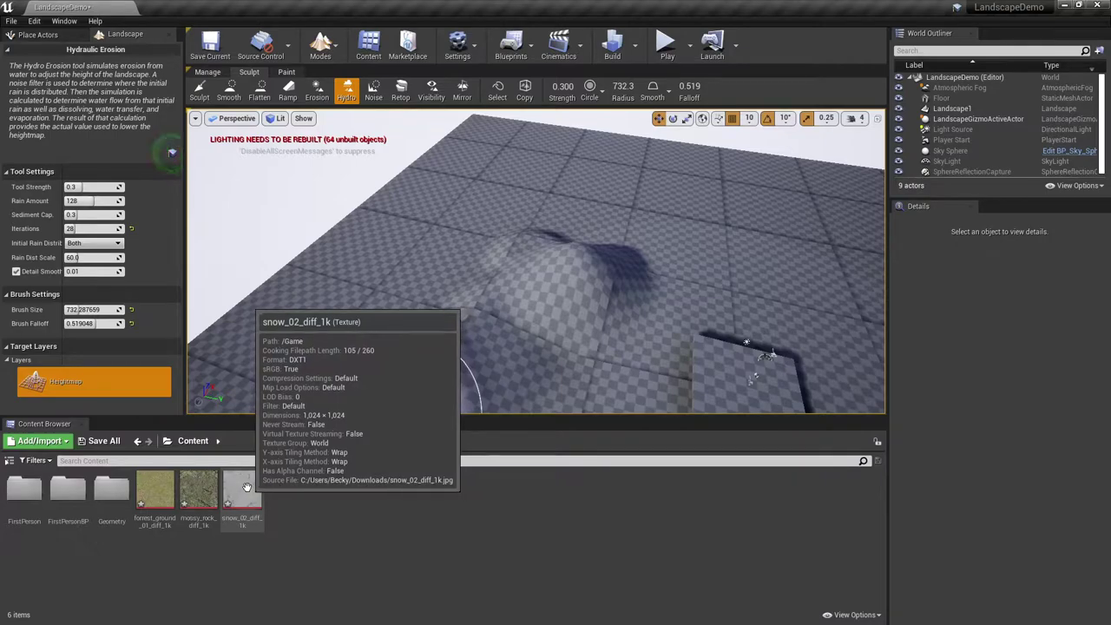
mouse_move(202, 492)
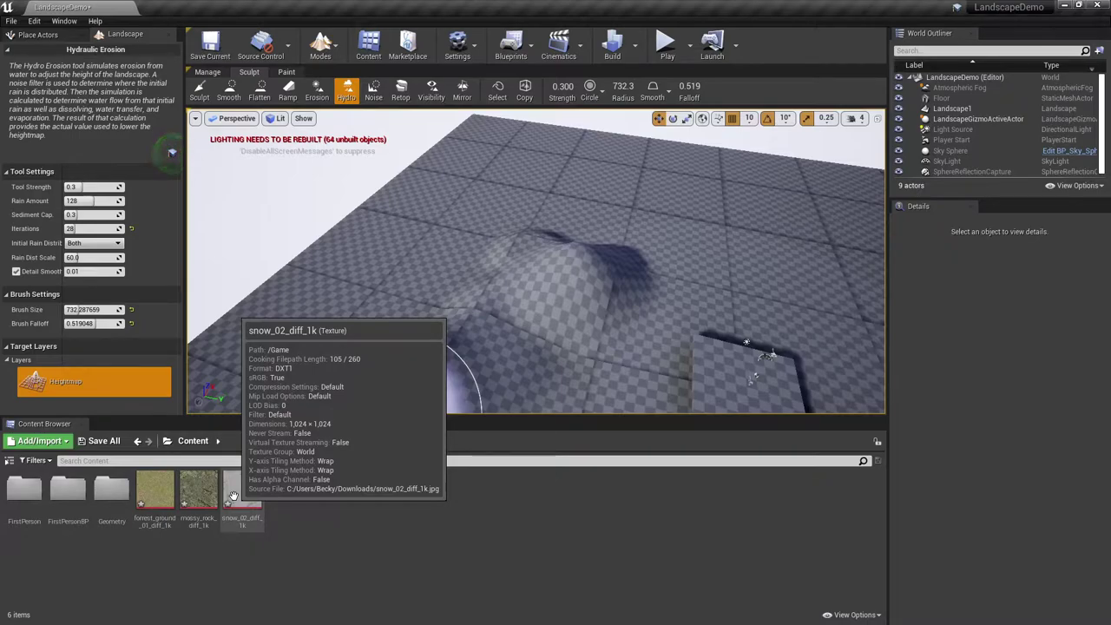
Step: Create a Material asset named M_Landscape in the Content Browser and open it in the Material Editor
right_click(283, 501)
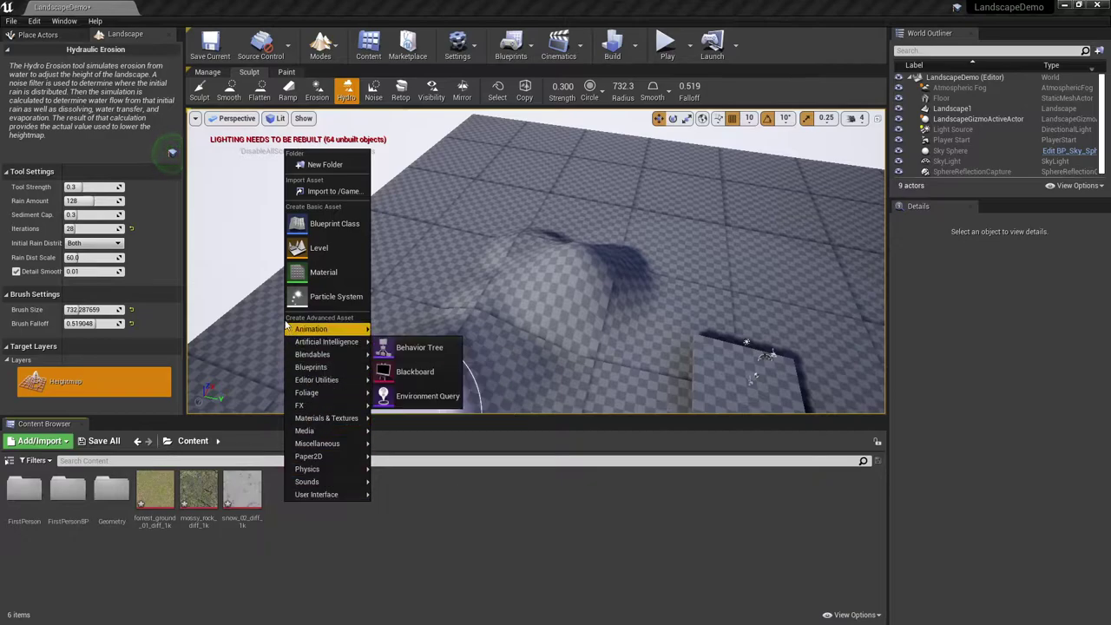
left_click(299, 271)
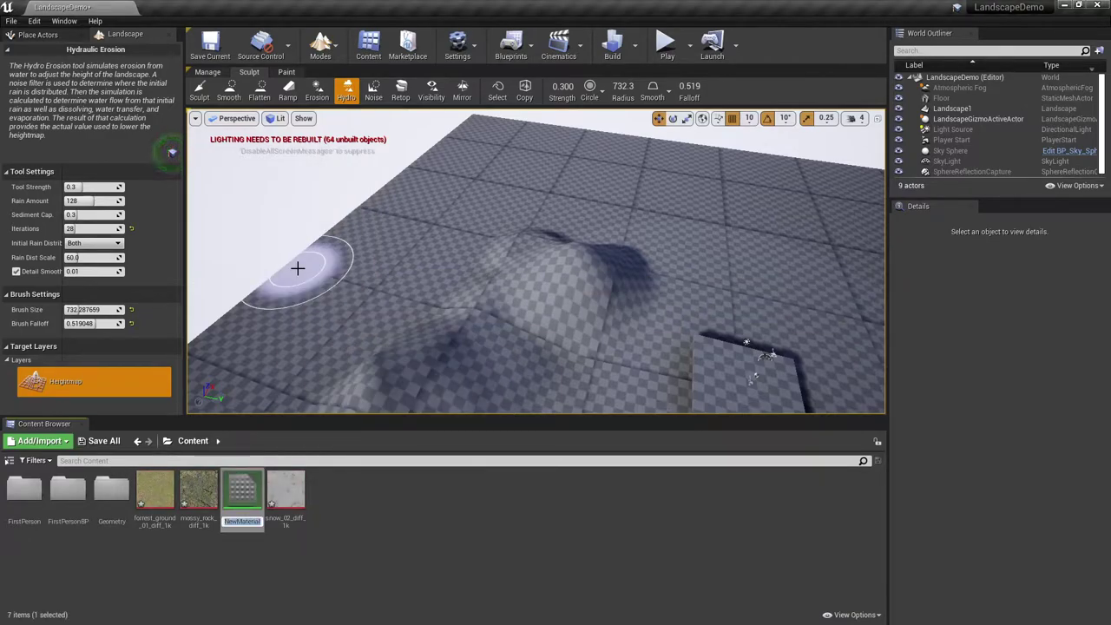
type("M_")
type("Landscape")
key("Return")
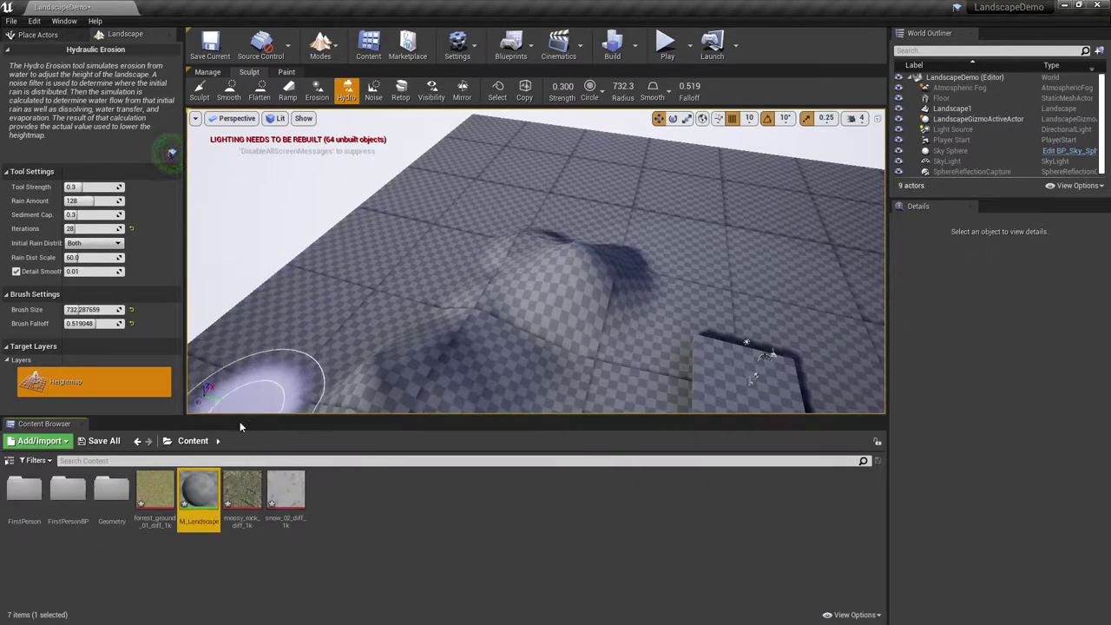
double_click(200, 484)
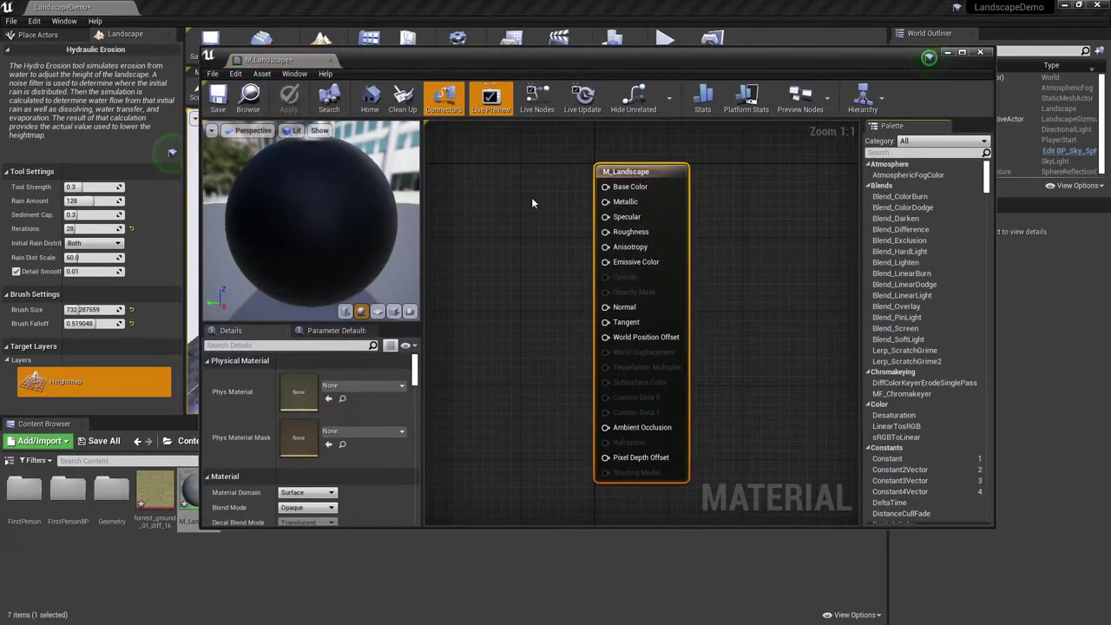
Step: Drop the forest ground, mossy rock and snow textures into the graph as Texture Sample nodes
scroll(504, 206, "down", 2)
right_click_drag(501, 215, 714, 228)
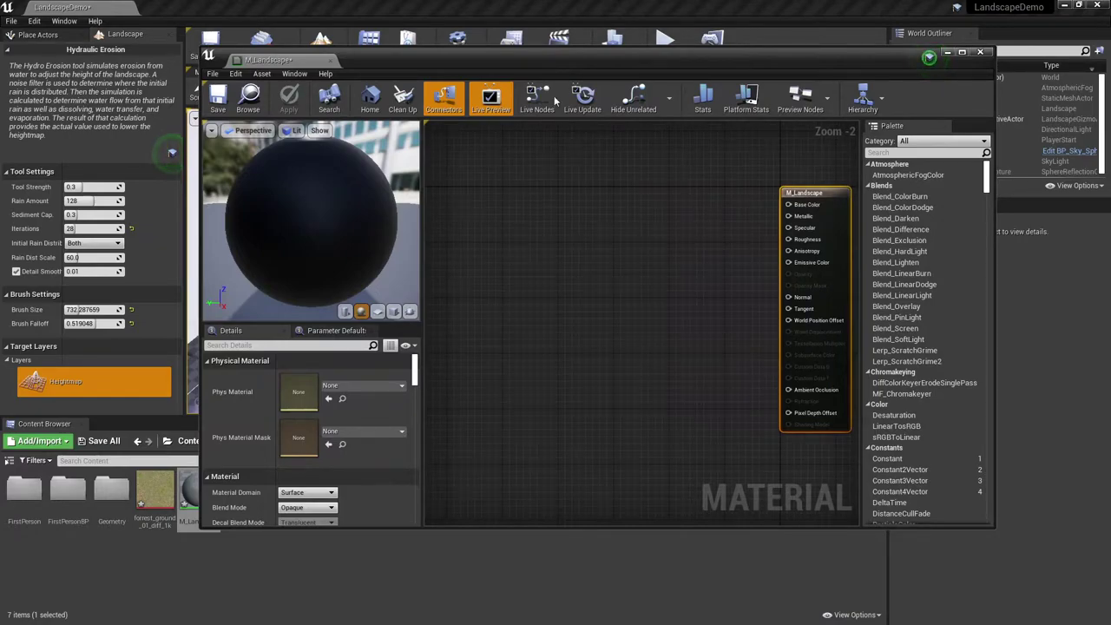
left_click_drag(538, 65, 671, 65)
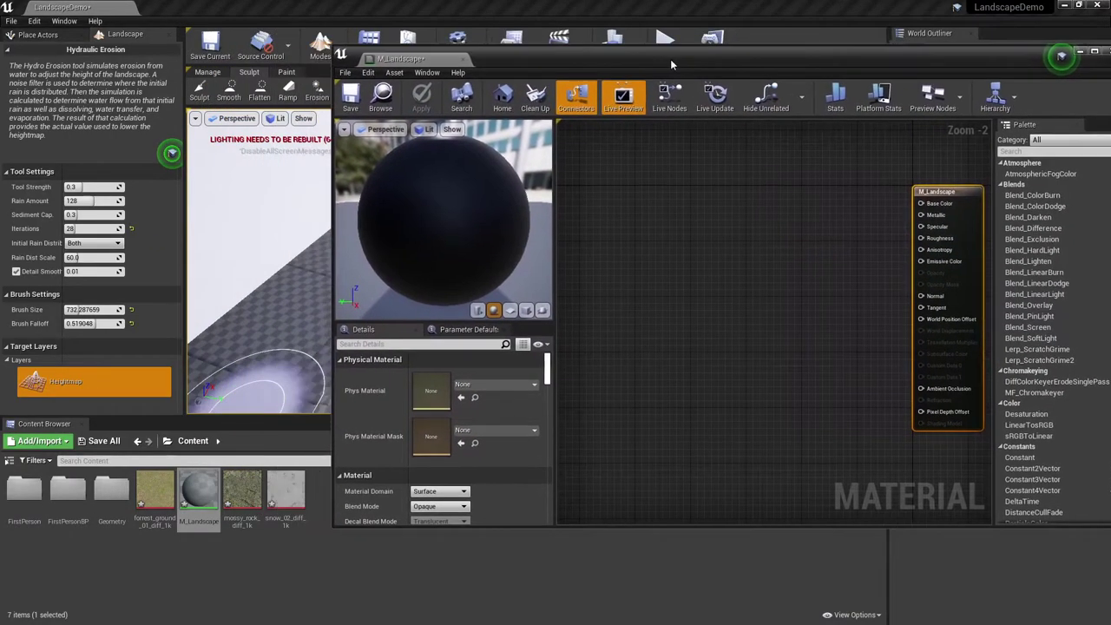
left_click(155, 492)
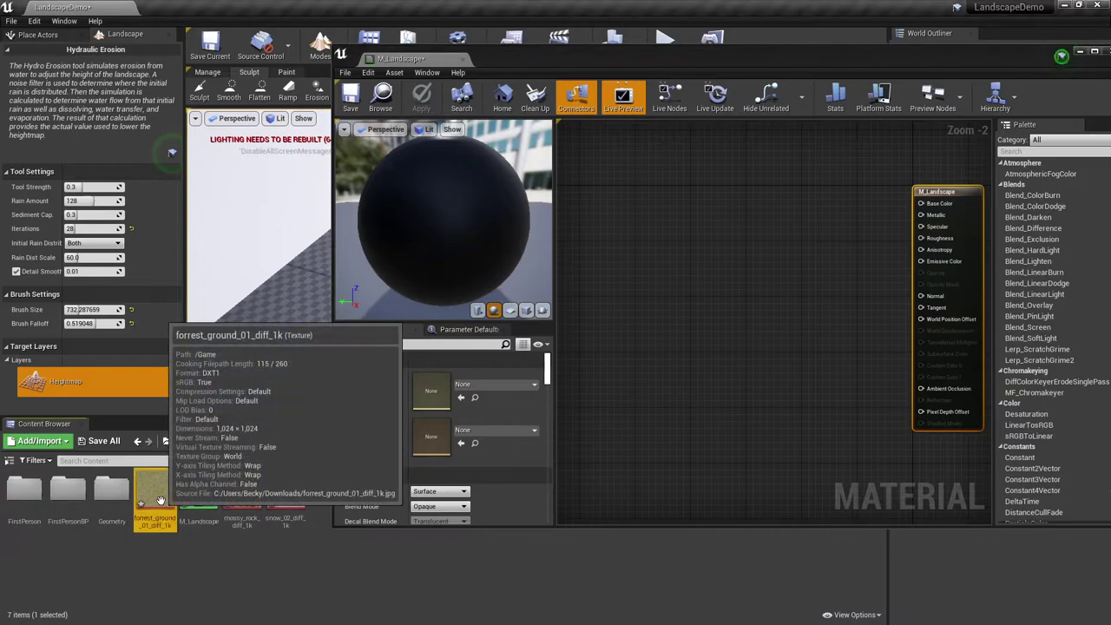
left_click(242, 491, "ctrl")
left_click(278, 492, "ctrl")
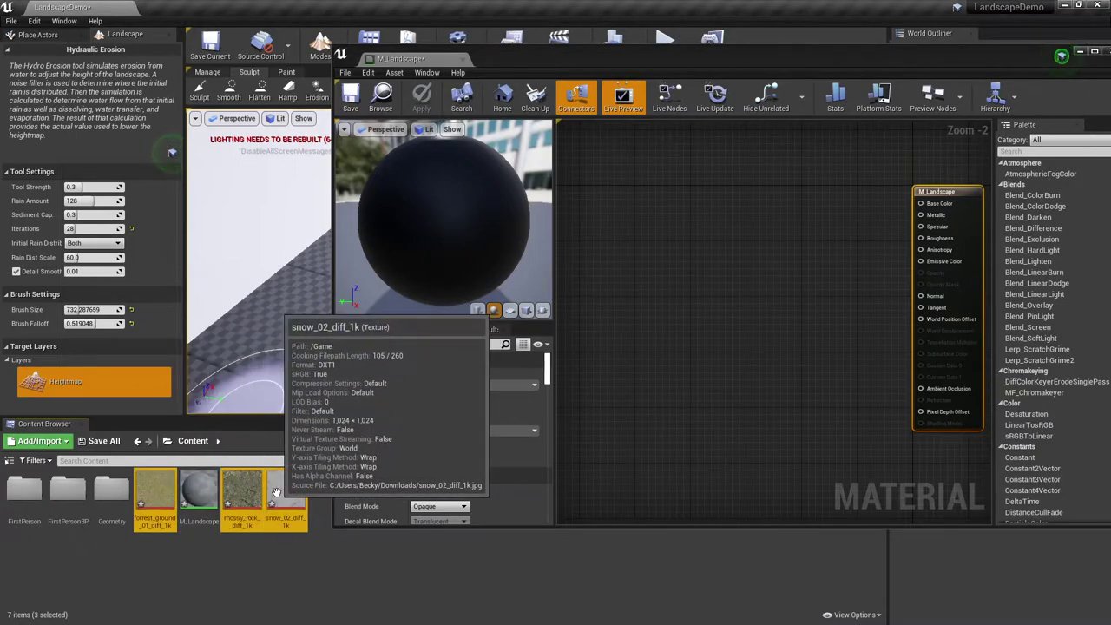
left_click_drag(276, 493, 720, 317)
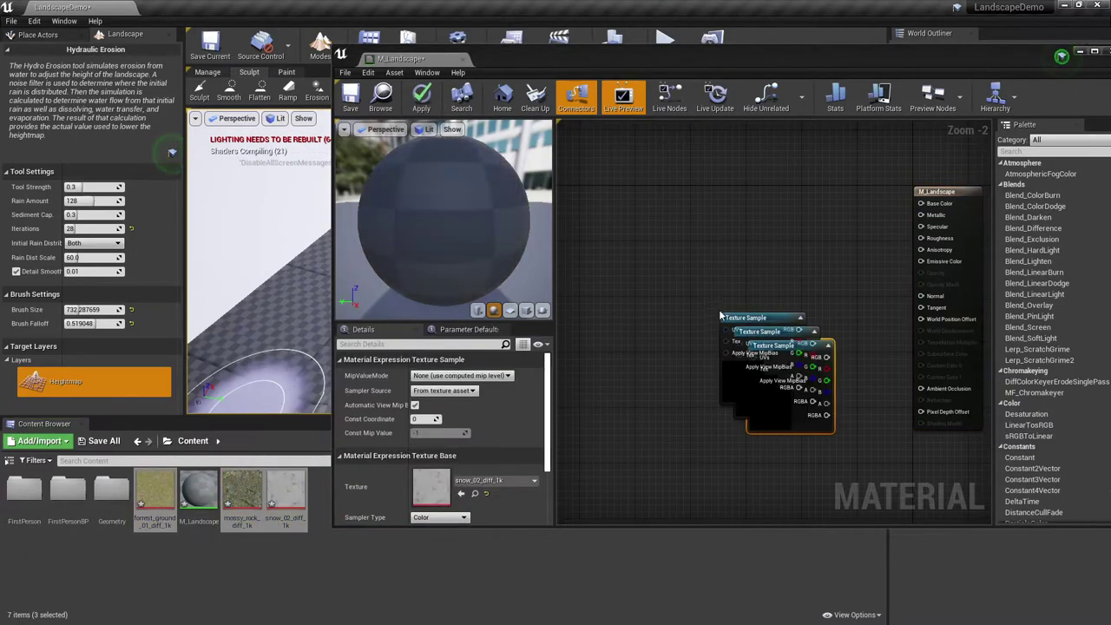
Step: Arrange the samples in a column: mossy rock on top, forest ground middle, snow at bottom
left_click_drag(735, 68, 622, 100)
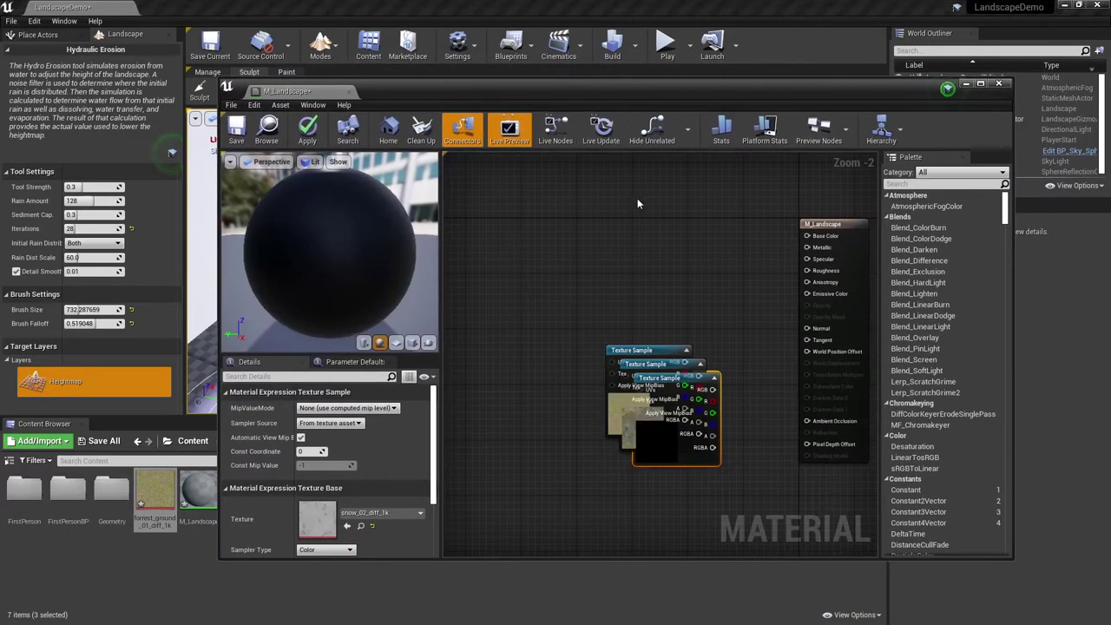
left_click_drag(634, 365, 609, 211)
left_click_drag(644, 352, 644, 314)
left_click_drag(650, 378, 630, 413)
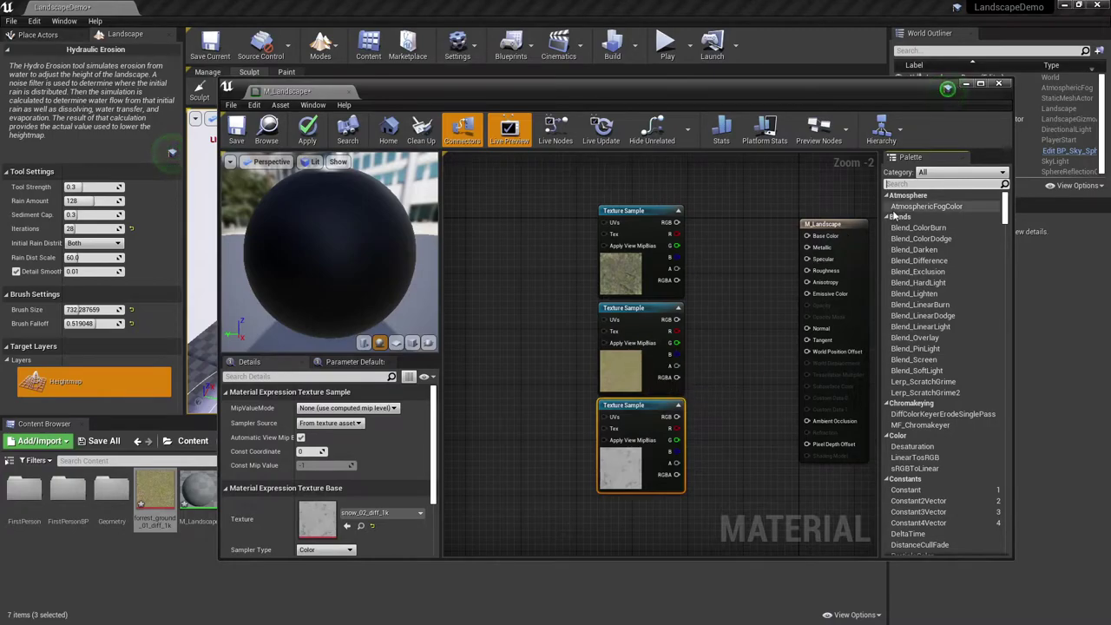
Step: Search the Palette for 'Landscape' and place a LandscapeLayerBlend node in the graph
type("La")
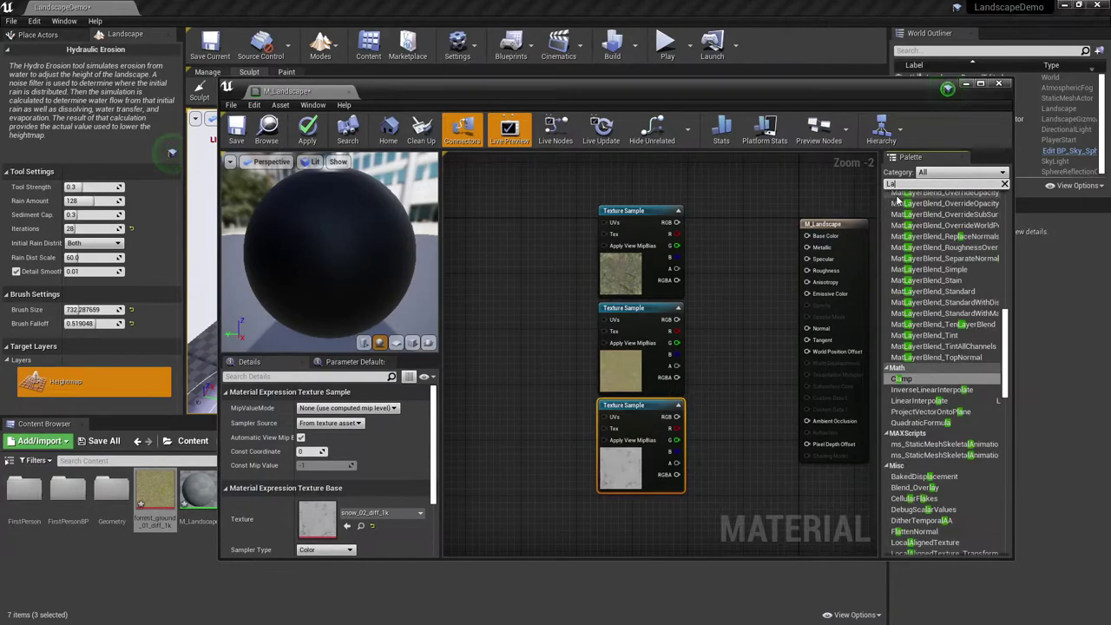
type("ndscape")
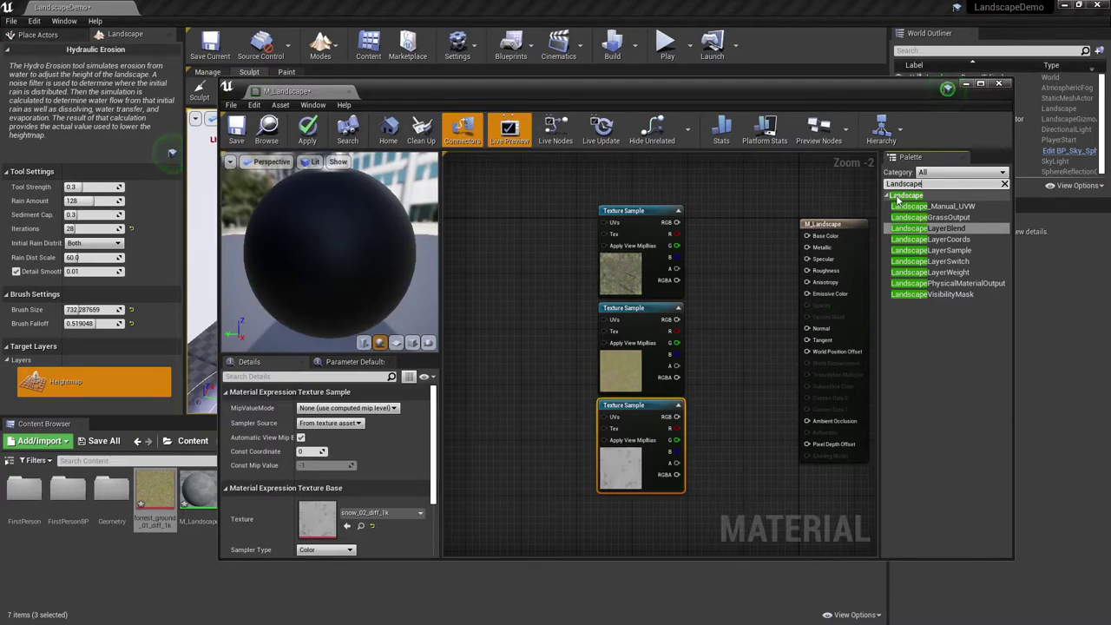
left_click_drag(913, 230, 739, 259)
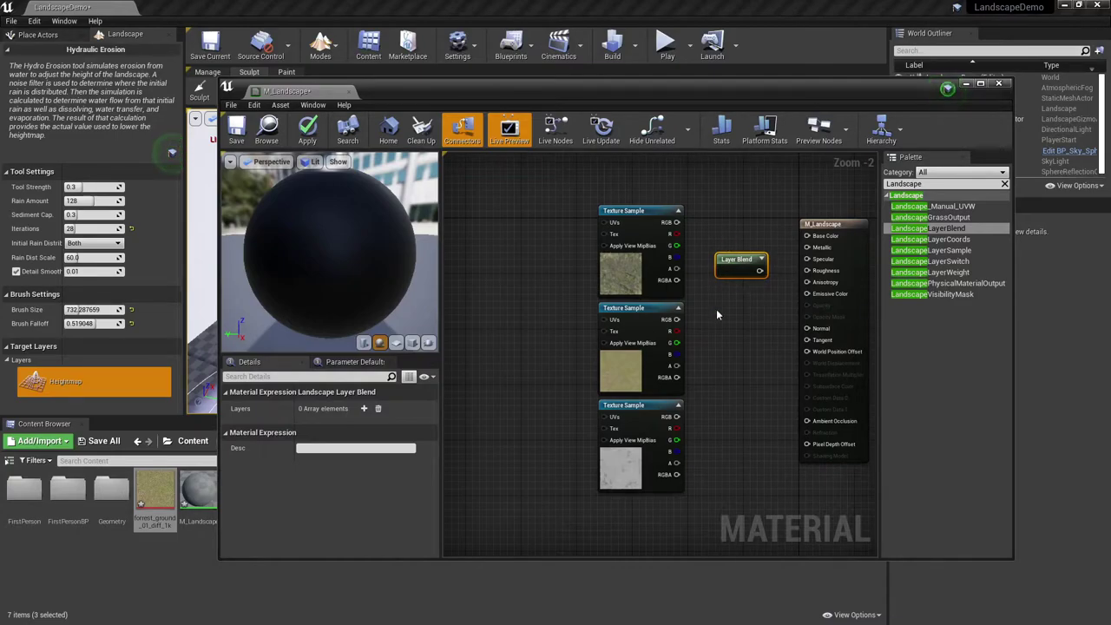
Step: Add the Layer Blend's first layer, name it Rock, and set its Blend Type to LB Alpha Blend
left_click(365, 408)
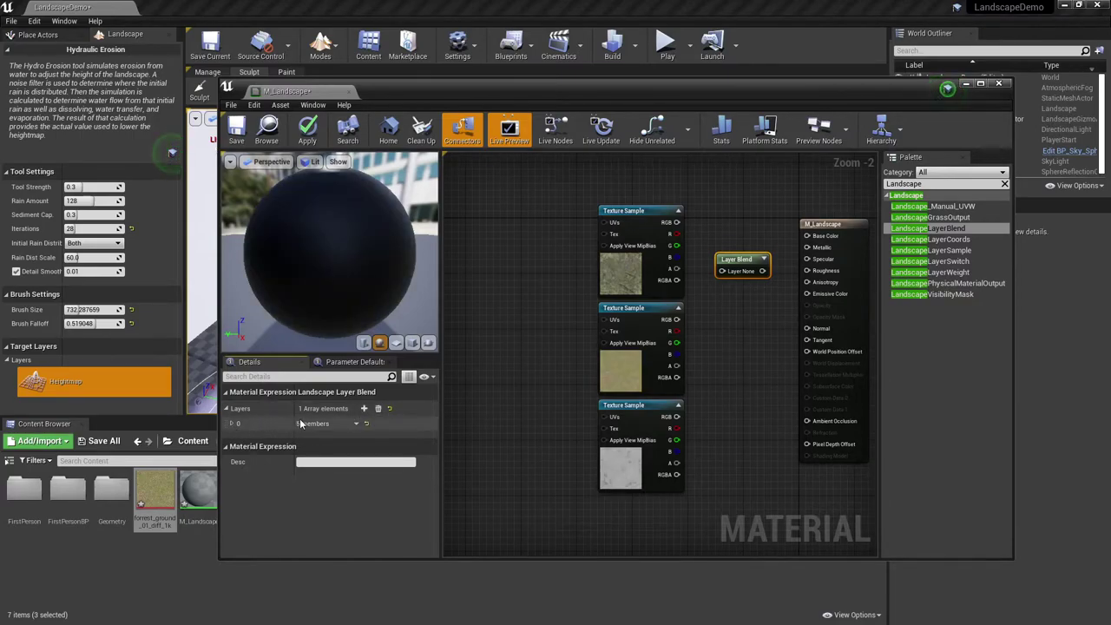
left_click(233, 424)
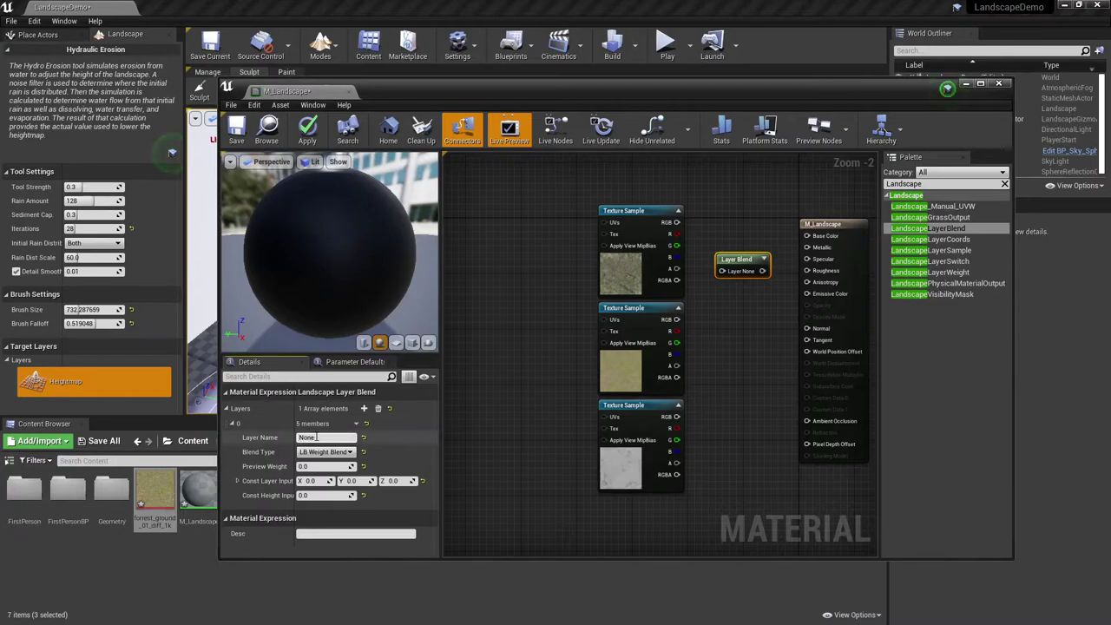
left_click(312, 437)
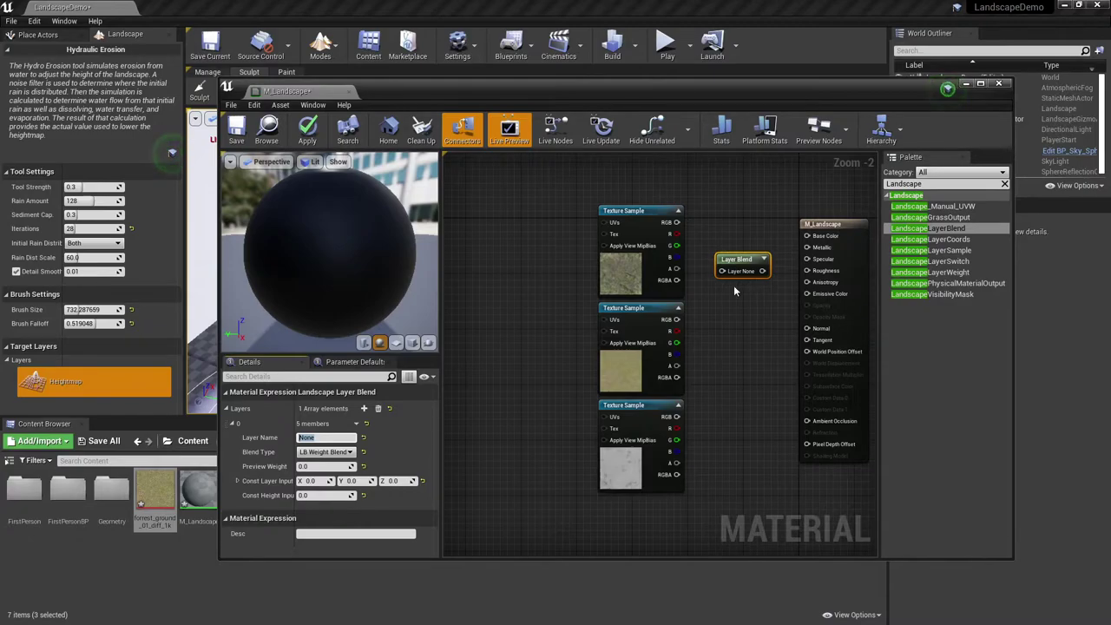
type("Rock")
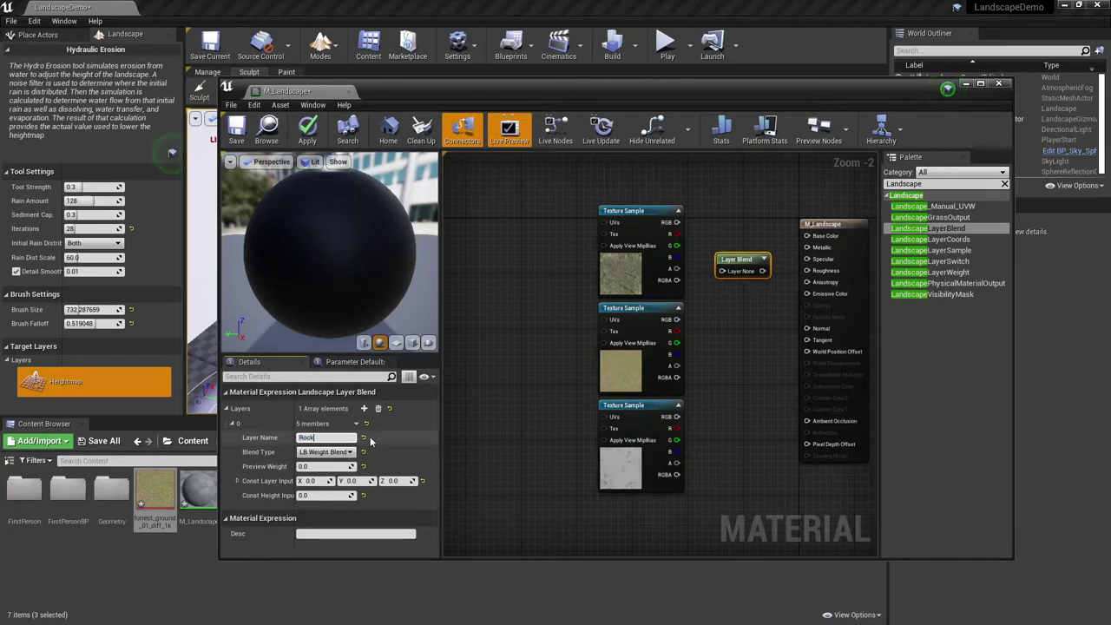
key("Return")
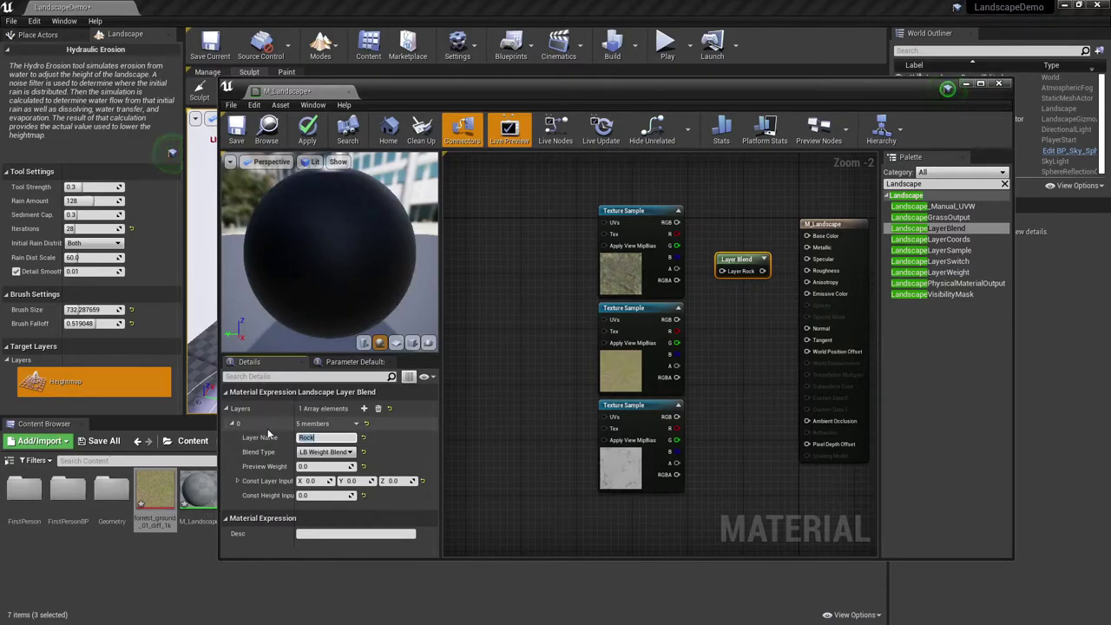
left_click(316, 455)
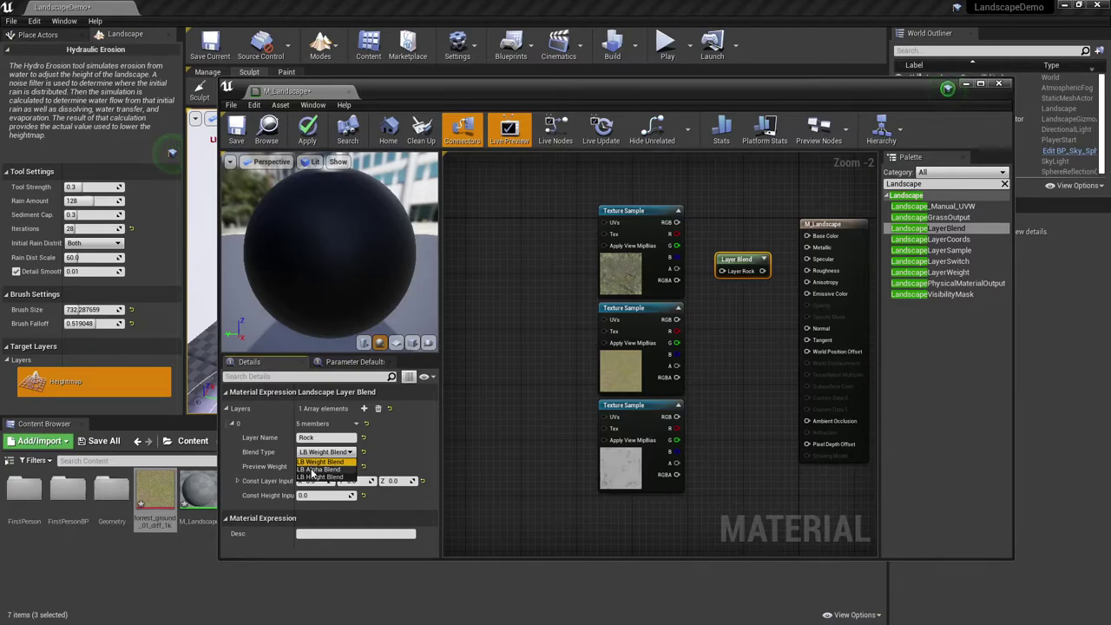
left_click(311, 469)
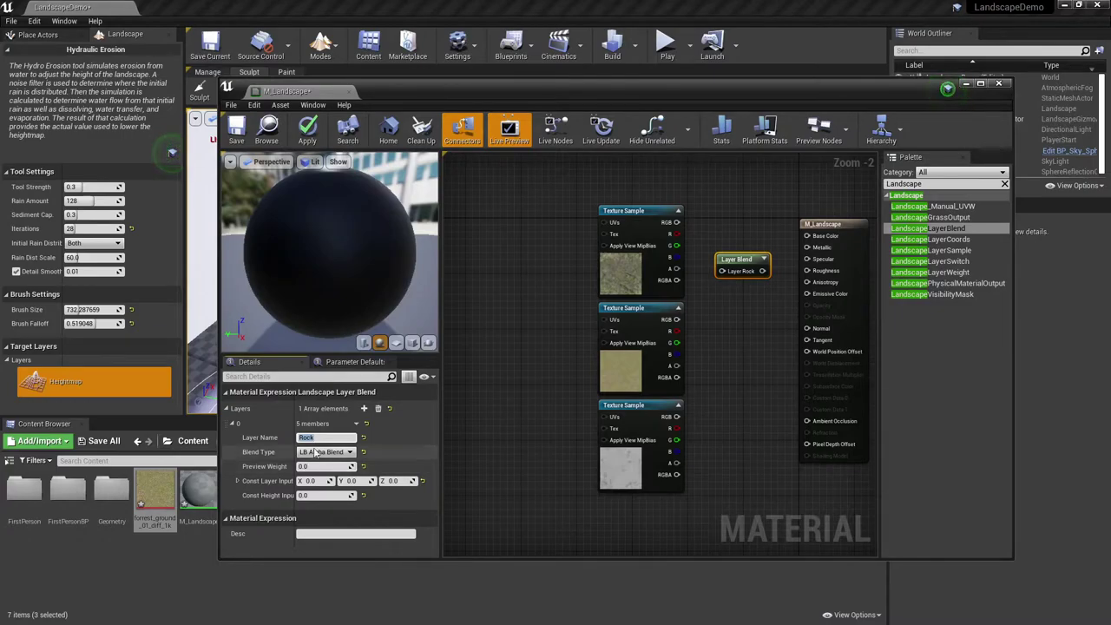
Step: Add a second layer to the Layer Blend and name it Grass
left_click_drag(312, 354, 312, 242)
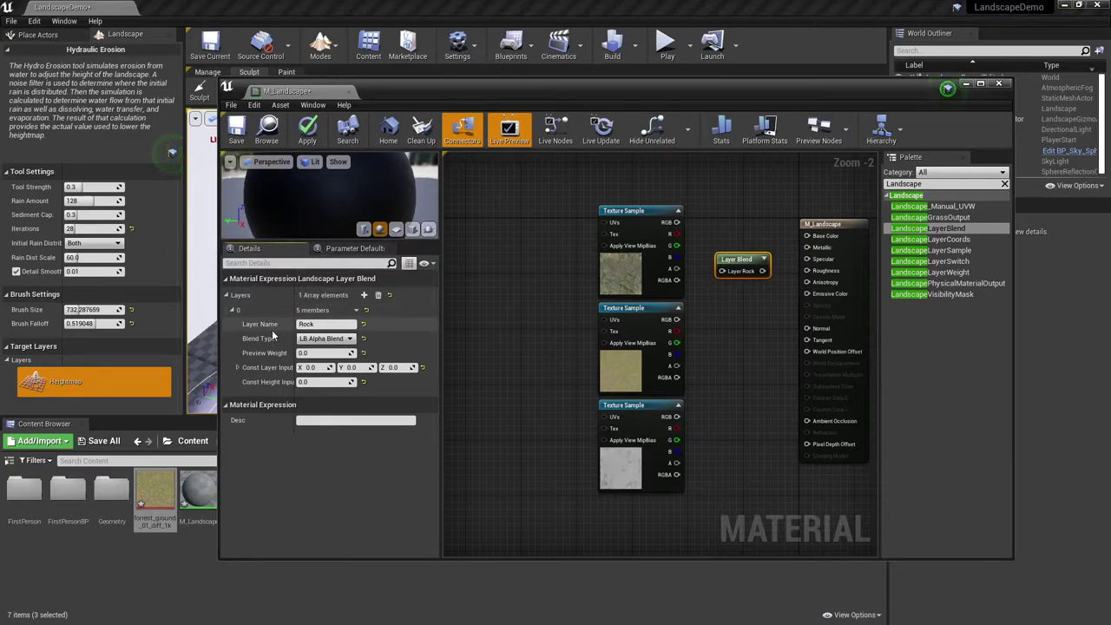
left_click(364, 295)
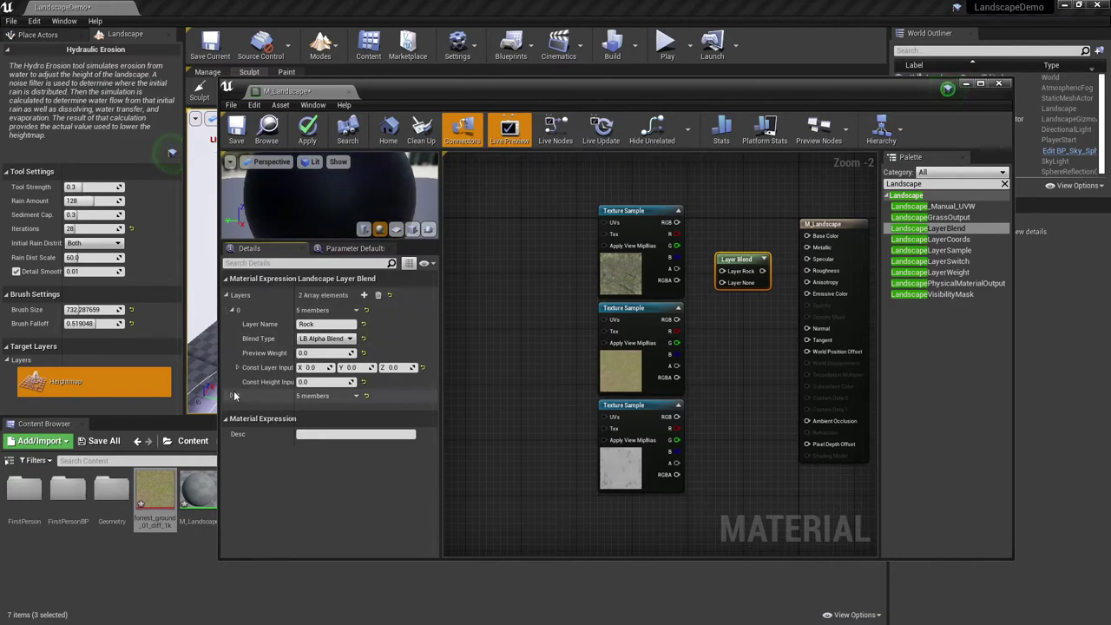
left_click(233, 395)
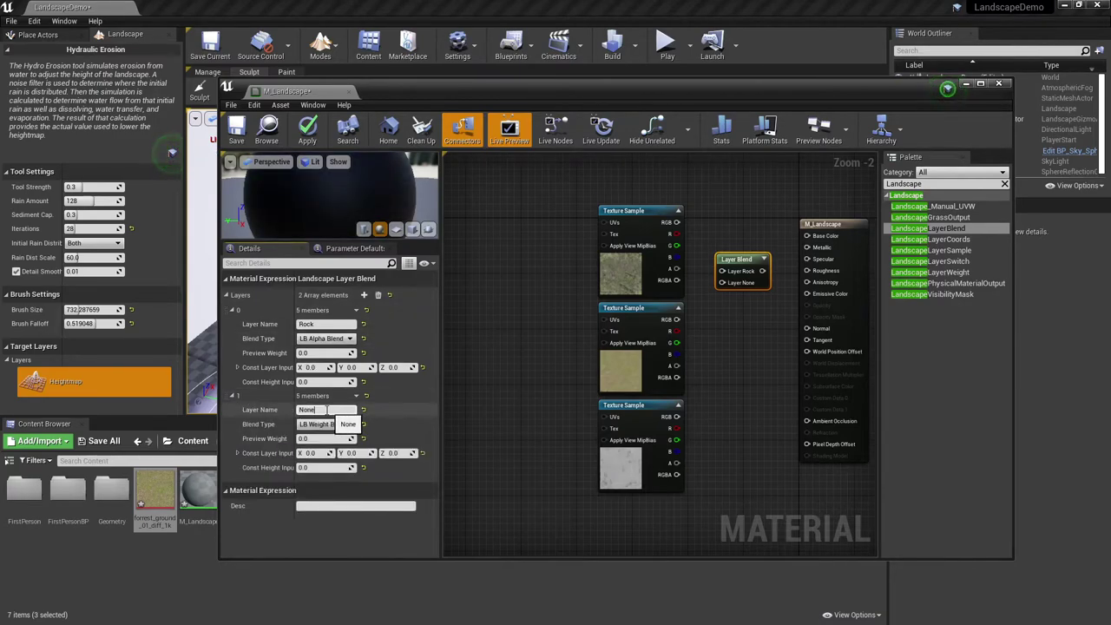
left_click(323, 410)
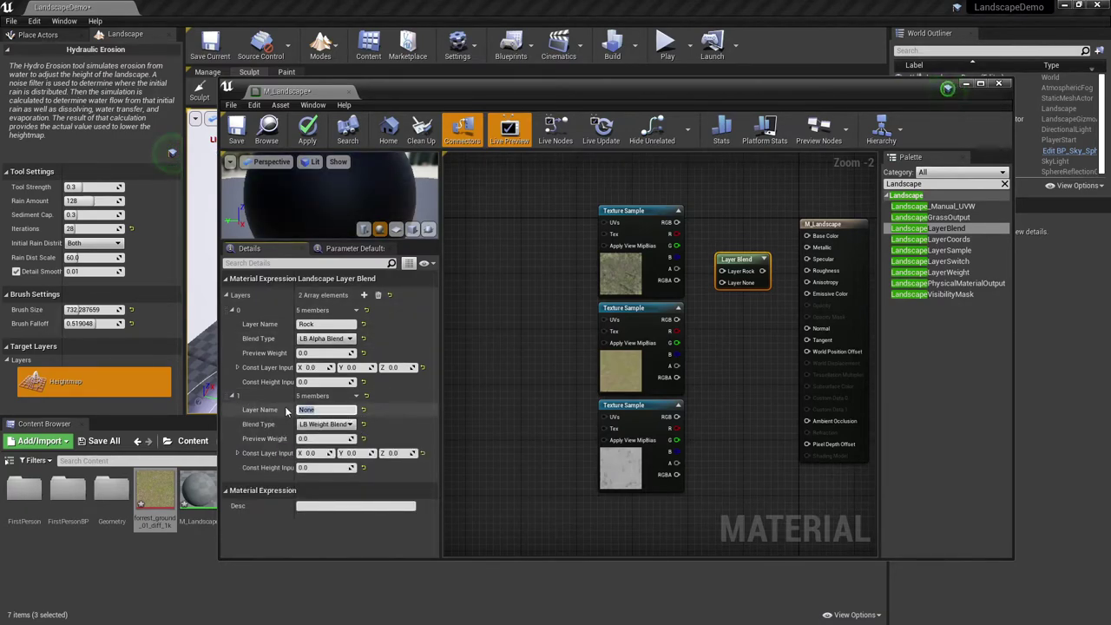
type("Grass")
key("Return")
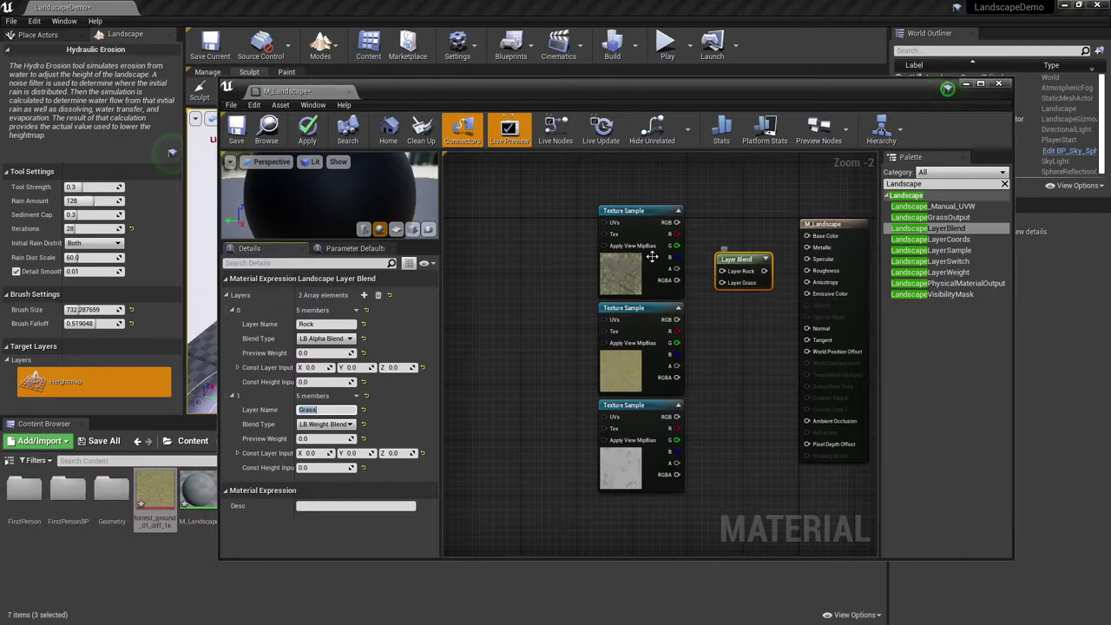
Step: Add a third layer to the Layer Blend and name it Snow
left_click(365, 296)
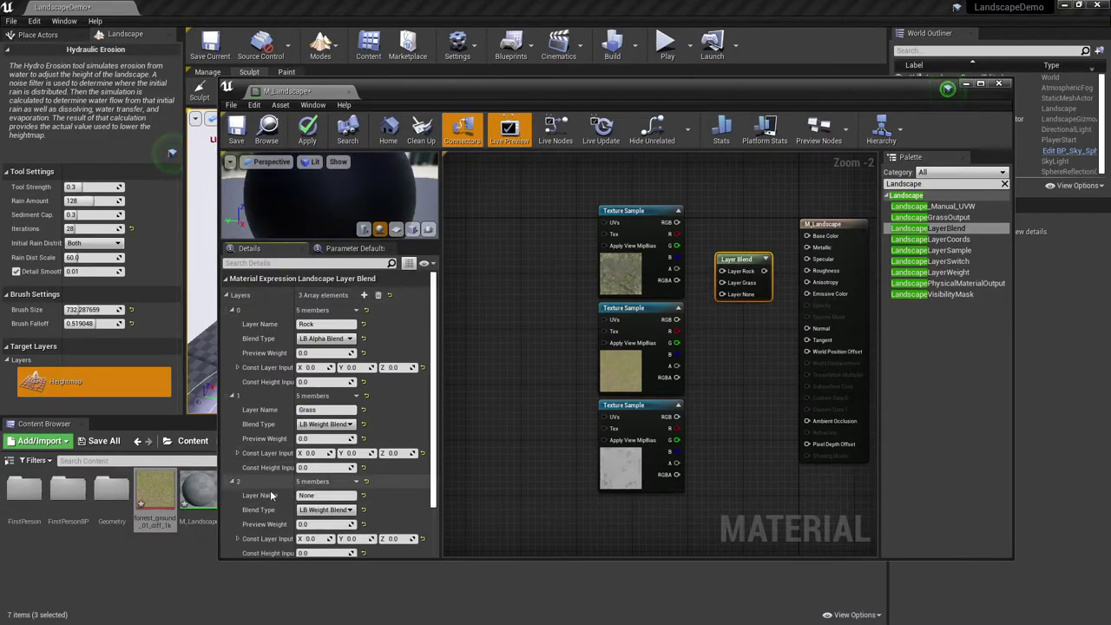
left_click(318, 494)
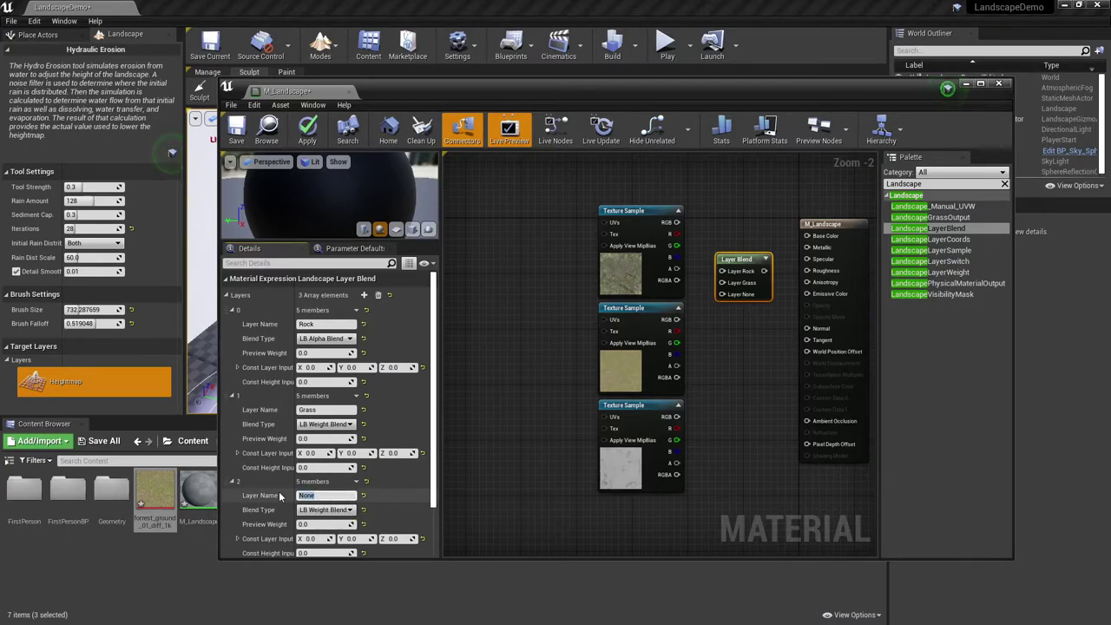
key("Return")
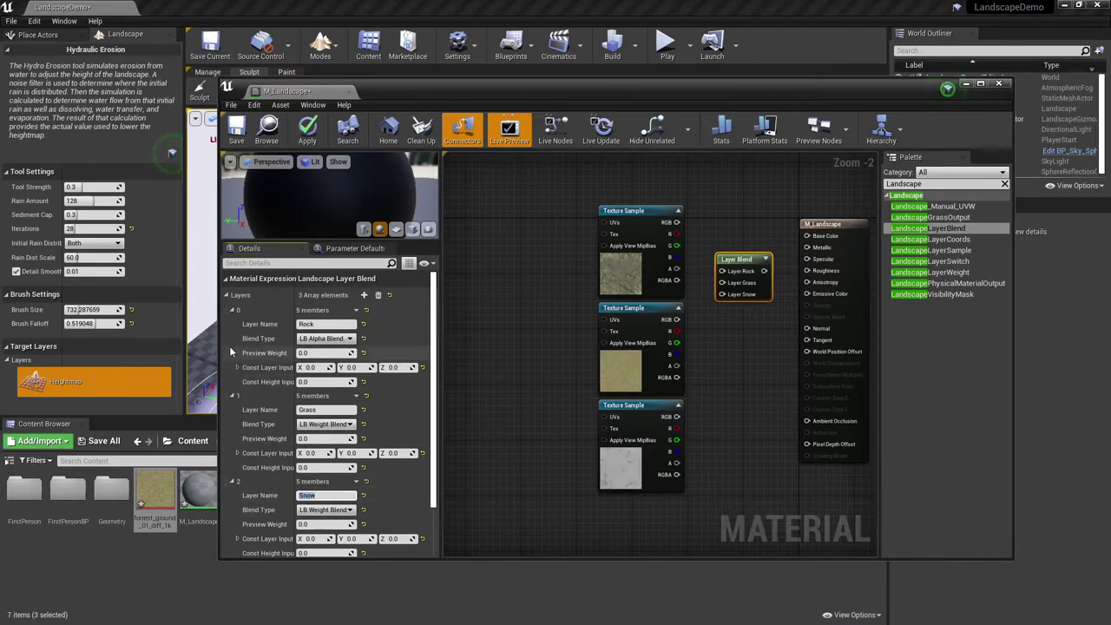
Step: Wire the three texture RGB outputs into Layer Rock, Grass and Snow, and the blend output into Base Color
scroll(245, 347, "down", 1)
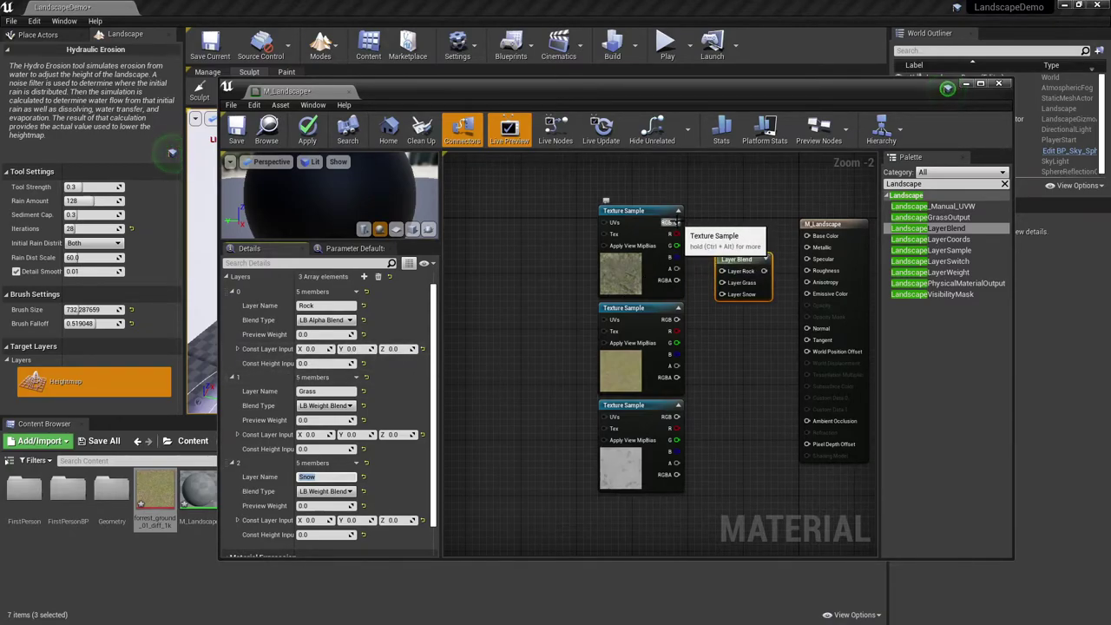
left_click_drag(675, 222, 721, 271)
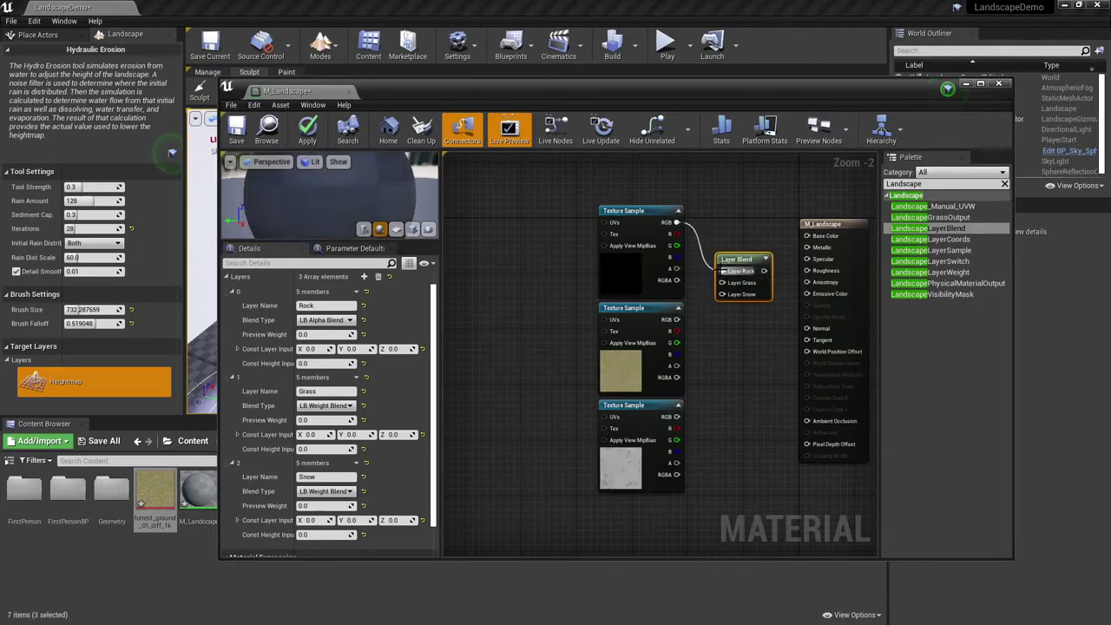
left_click_drag(677, 319, 721, 283)
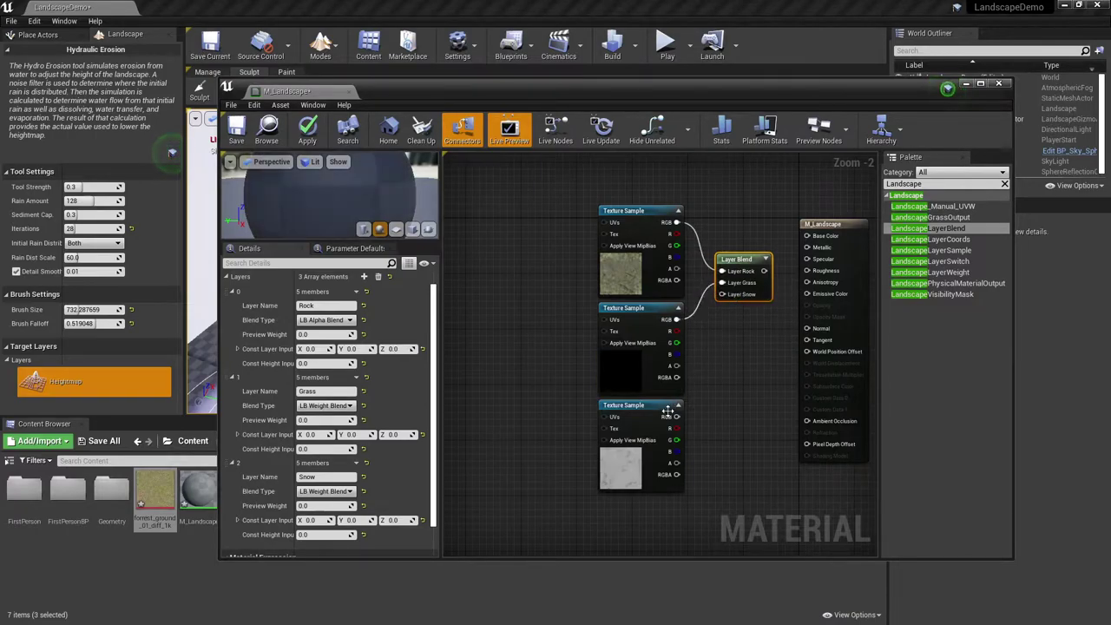
left_click_drag(676, 416, 721, 295)
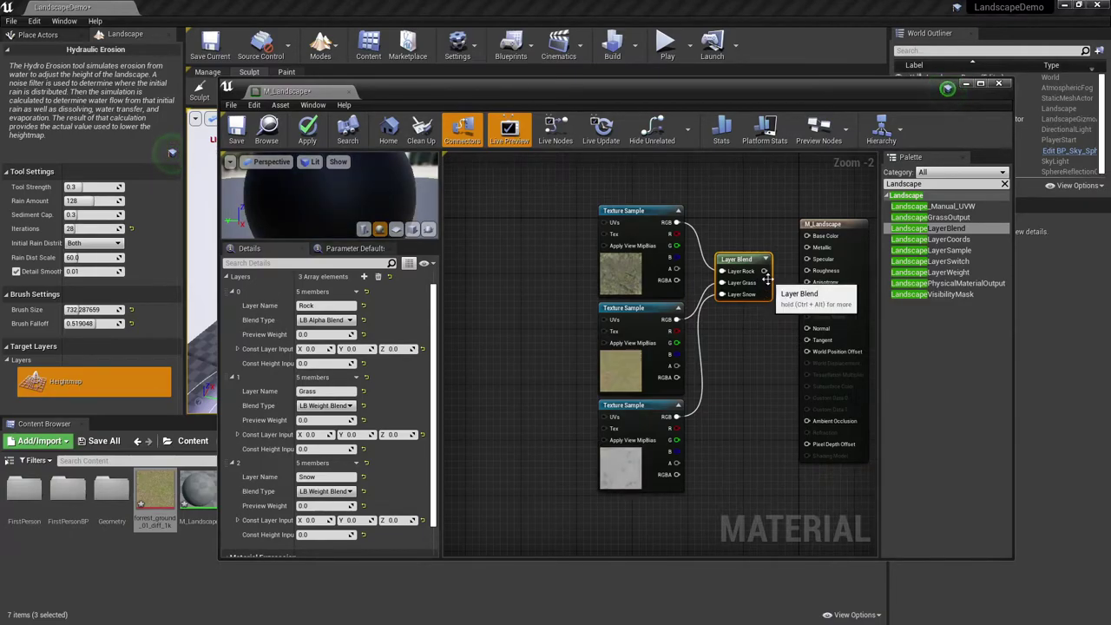
left_click_drag(763, 271, 807, 236)
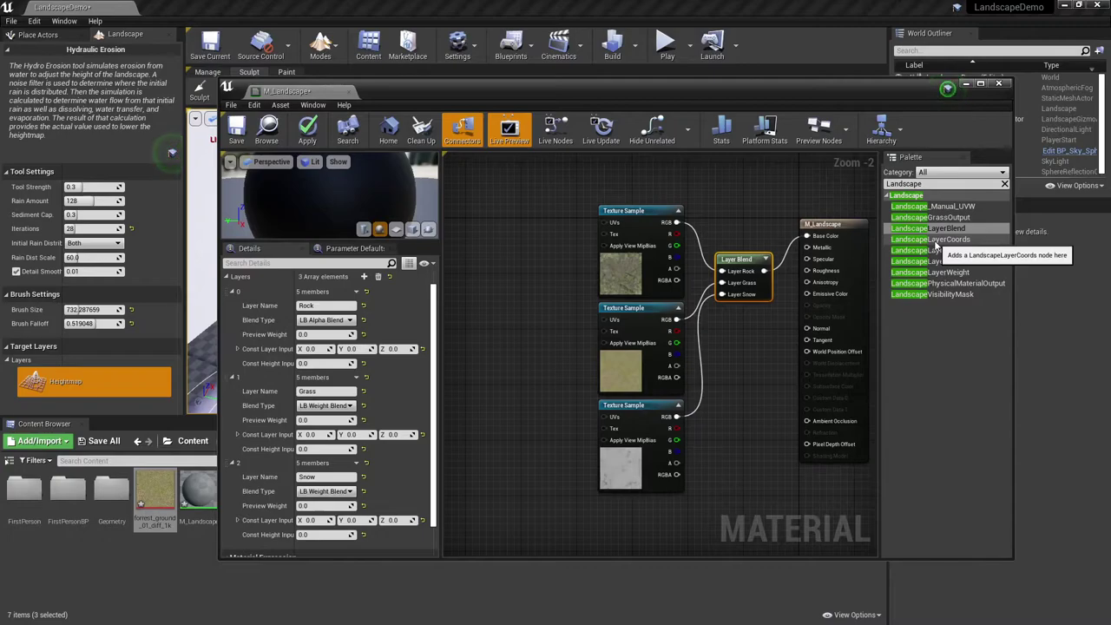
Step: Place a LandscapeCoords node beside the texture samples with Mapping Scale 3.0
left_click_drag(934, 243, 493, 266)
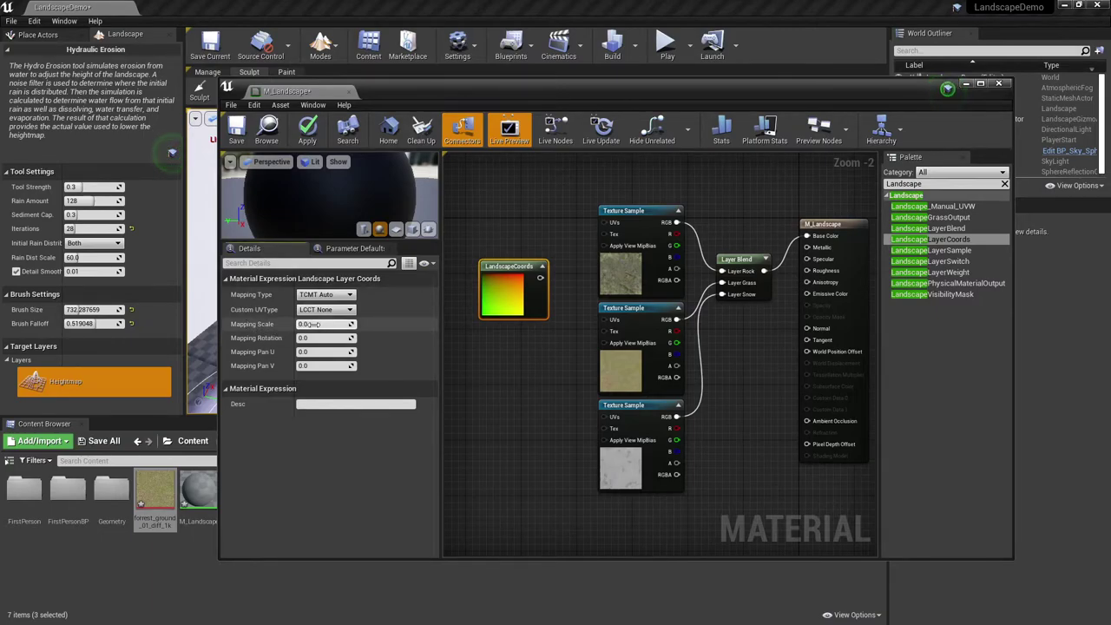
left_click(313, 324)
key("Return")
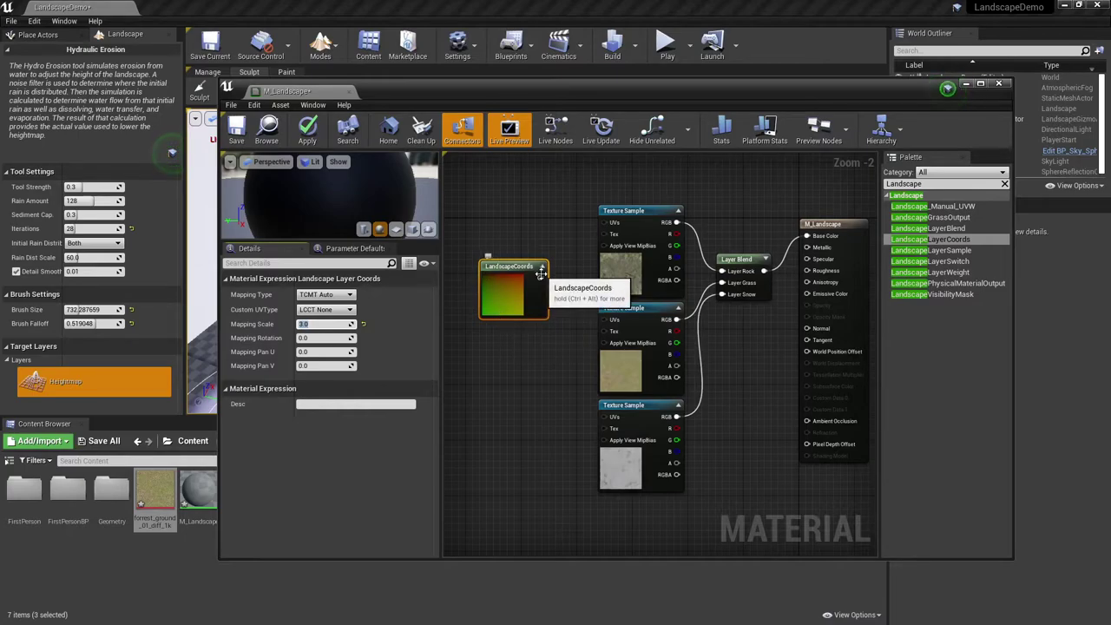
Step: Connect the LandscapeCoords output to the UVs of the rock, ground and snow samples
left_click_drag(540, 278, 605, 224)
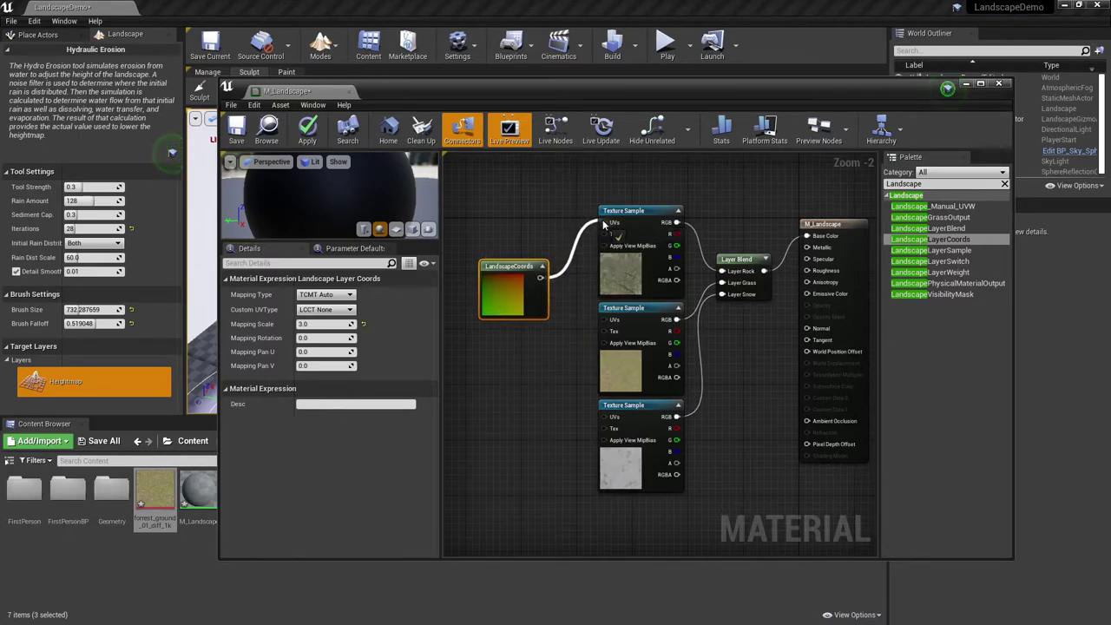
left_click_drag(540, 278, 608, 320)
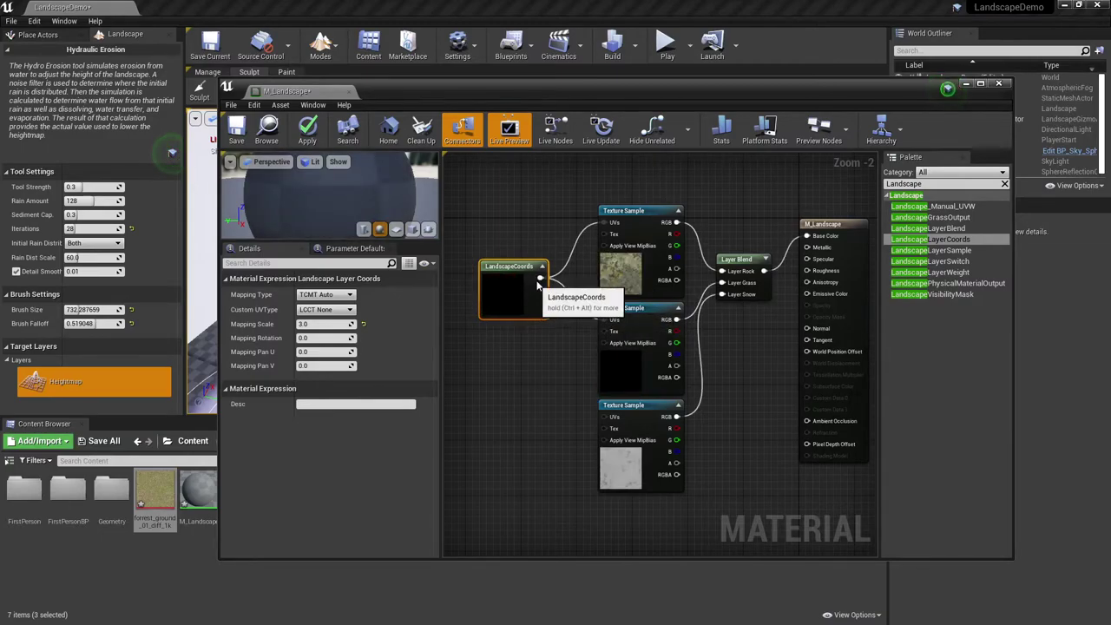
left_click_drag(540, 277, 602, 417)
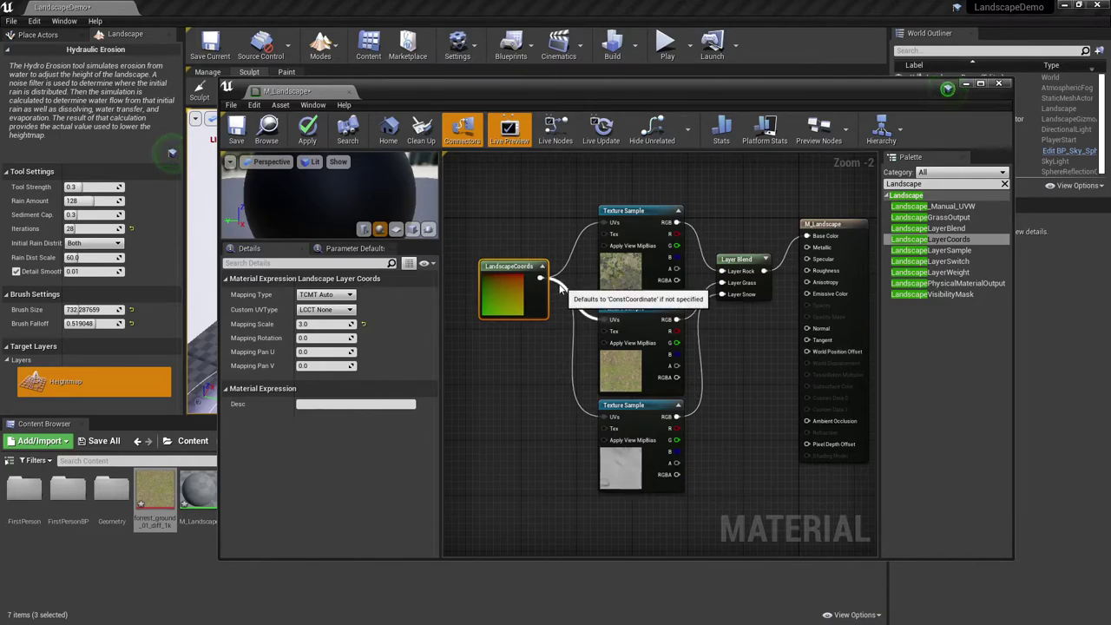
Step: Apply and save M_Landscape, then close the Material Editor
left_click(309, 132)
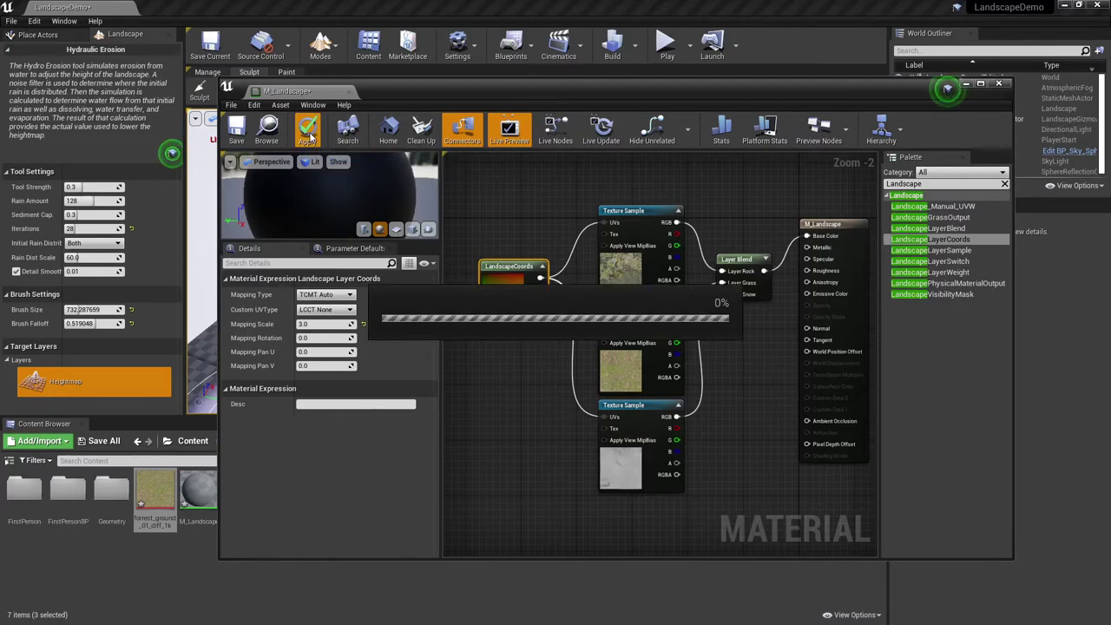
left_click(237, 130)
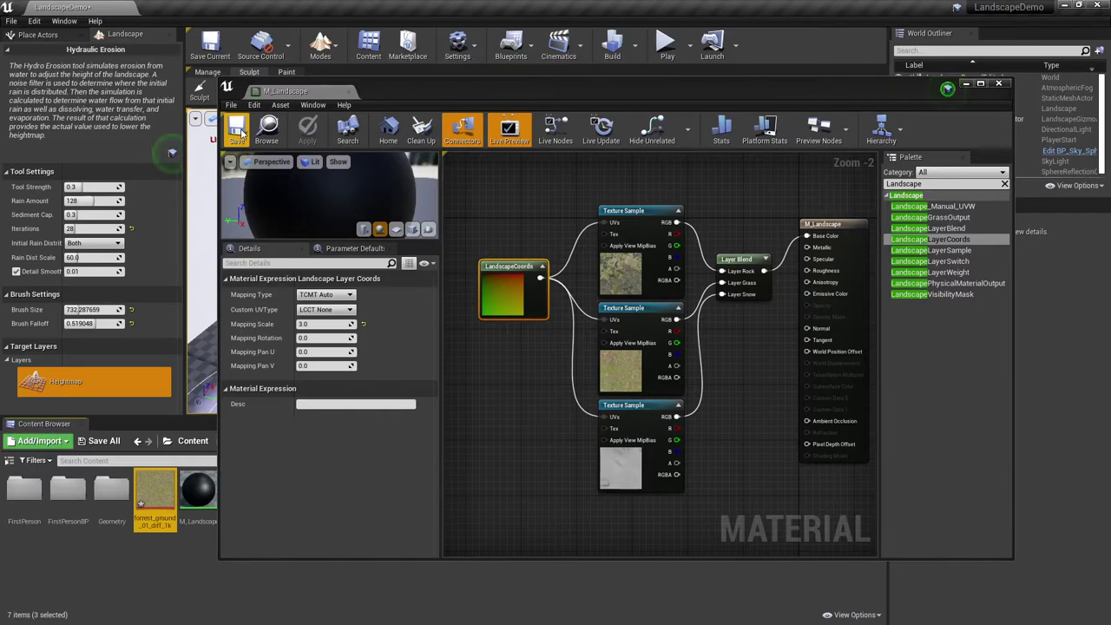
left_click(998, 84)
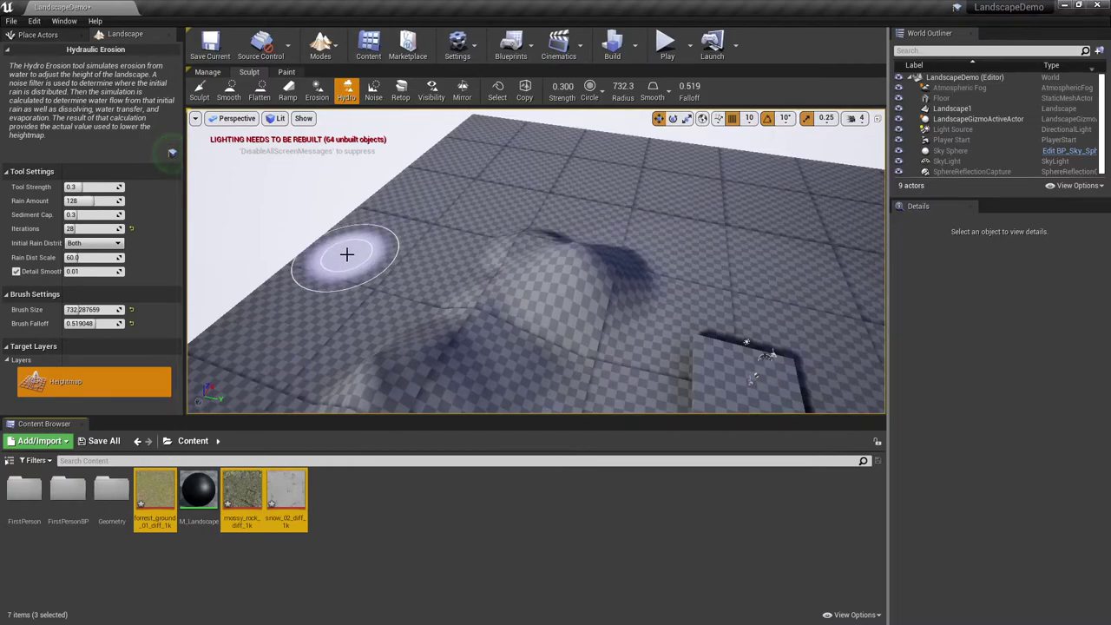
Step: In Place mode, select Landscape1 and set its Landscape Material to M_Landscape
left_click(320, 45)
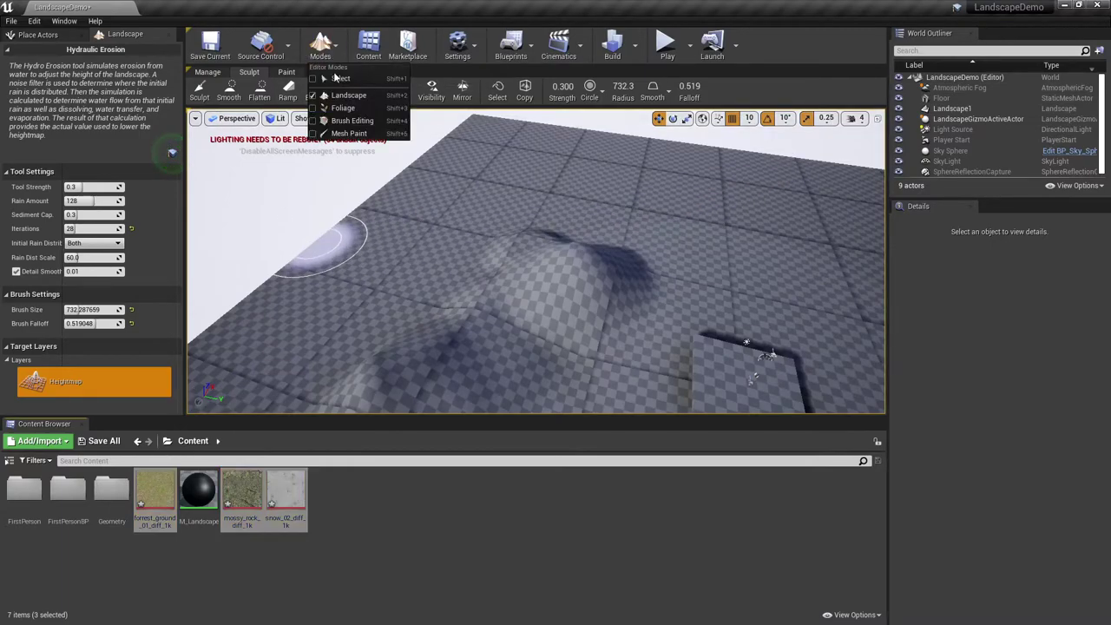
left_click(334, 75)
left_click(400, 194)
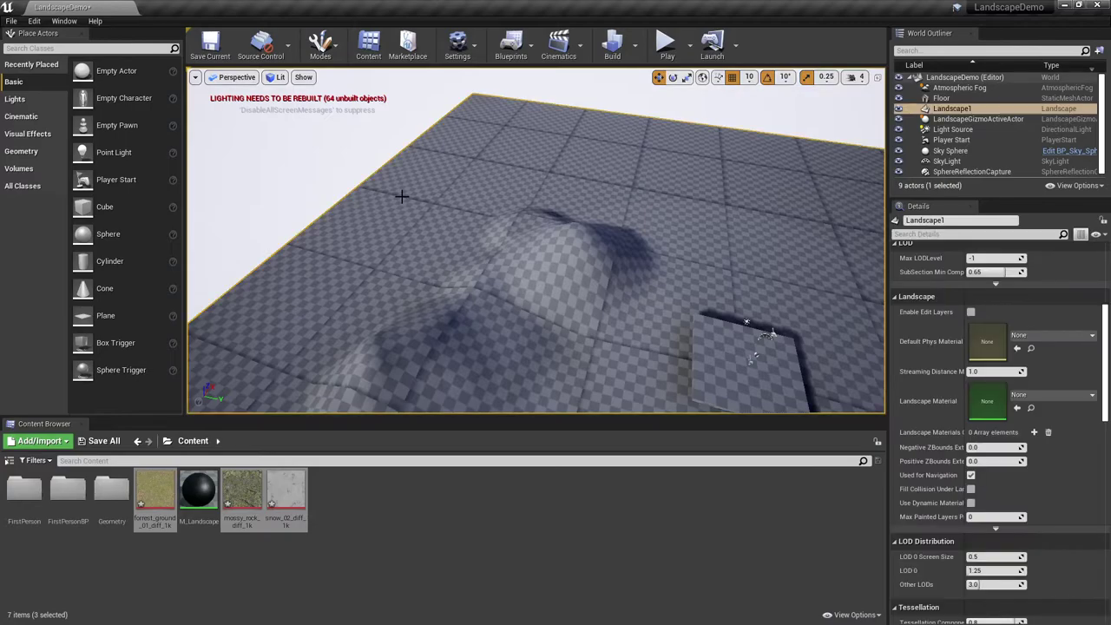
scroll(402, 196, "down", 8)
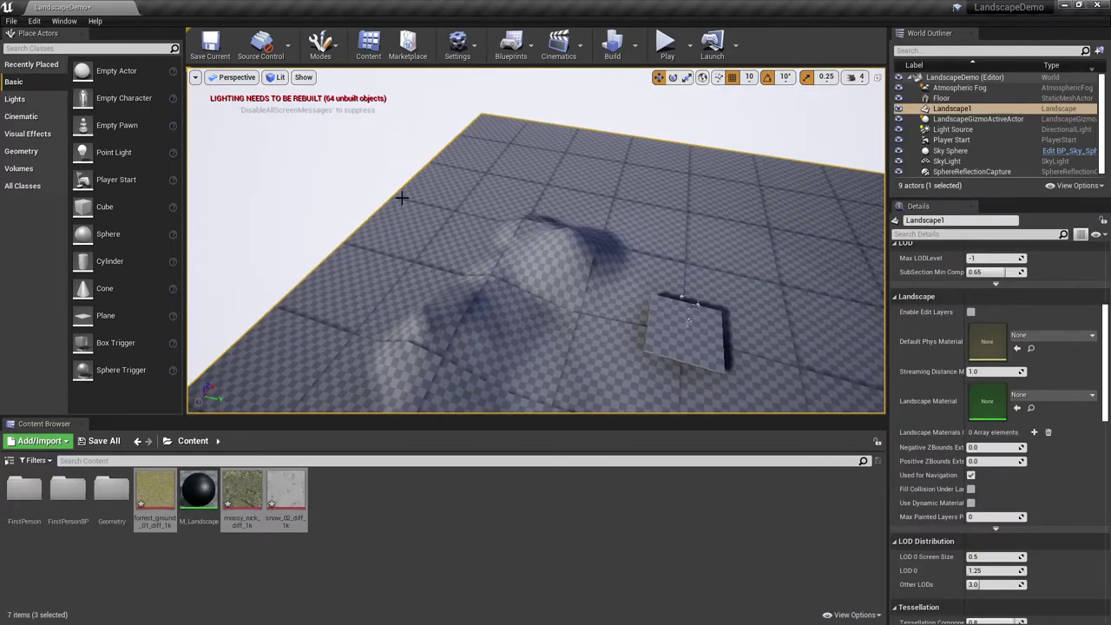
scroll(402, 196, "up", 8)
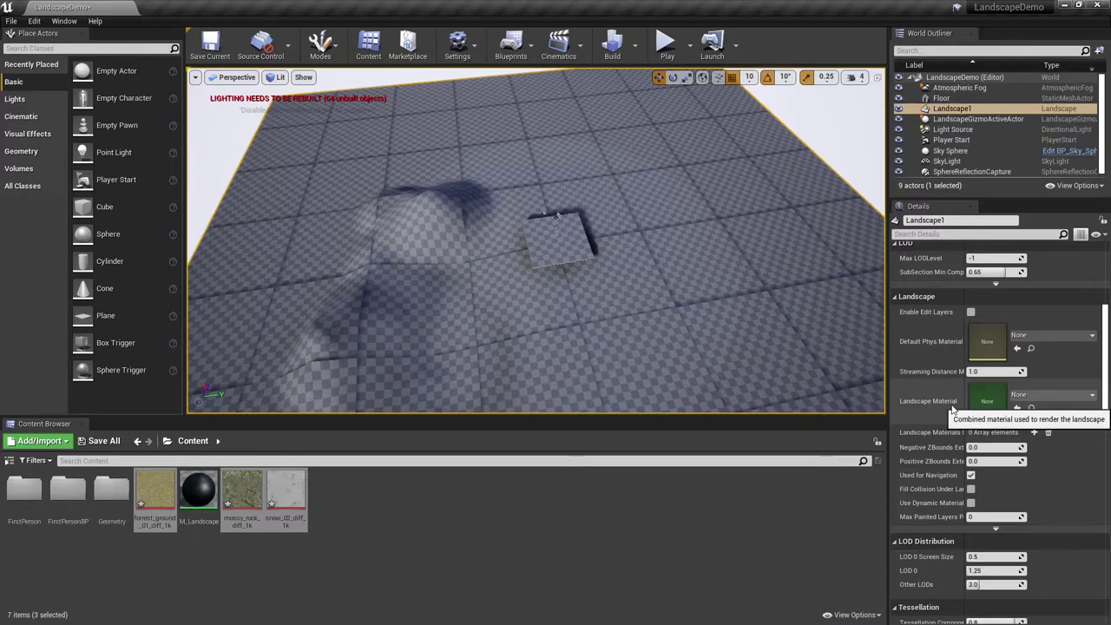
left_click(1047, 397)
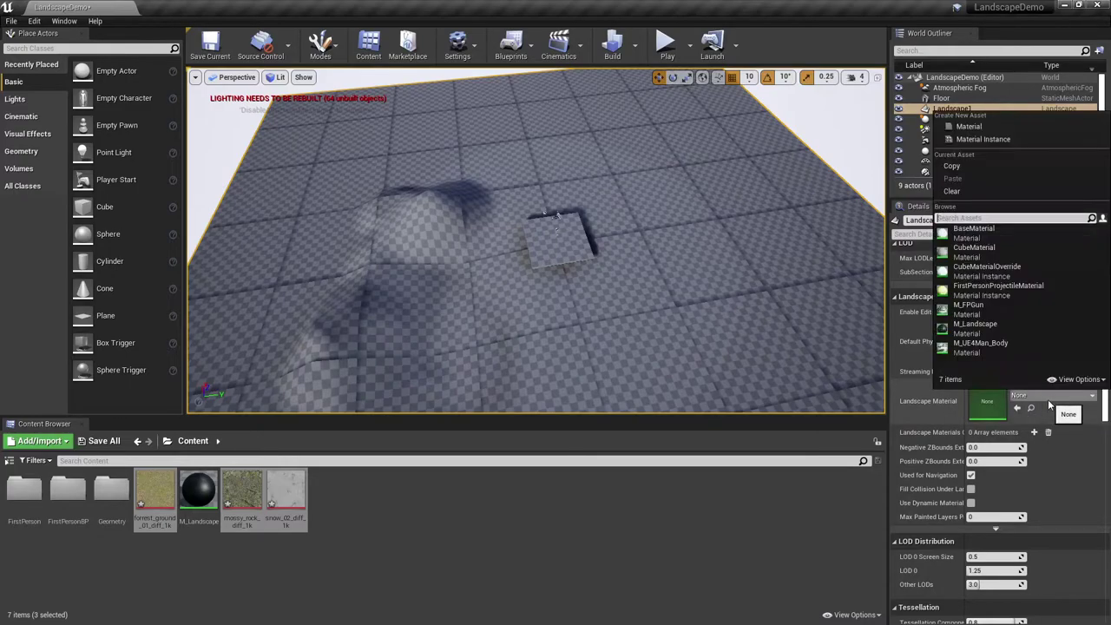
left_click(961, 328)
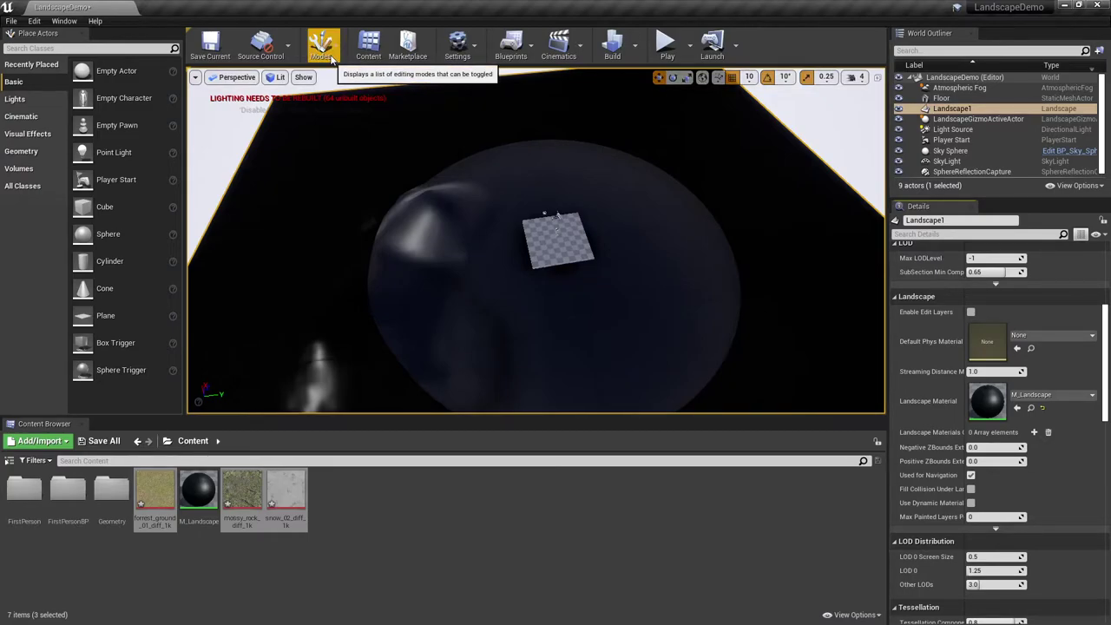
Step: Switch to Landscape mode and open the Paint tools to show the Rock, Grass and Snow layers
left_click(330, 57)
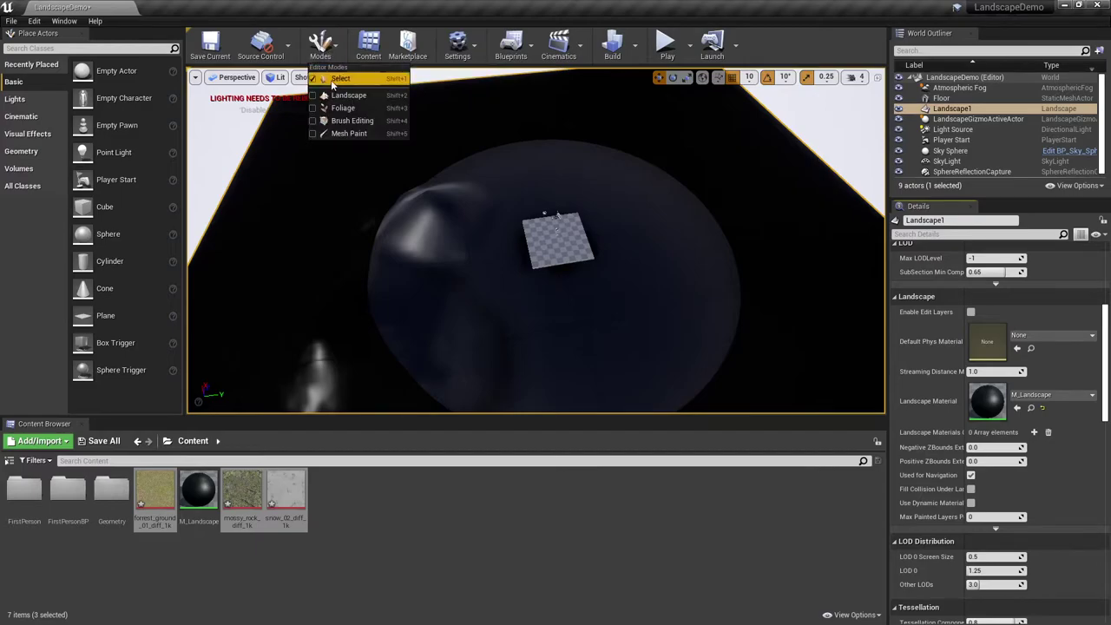
left_click(336, 93)
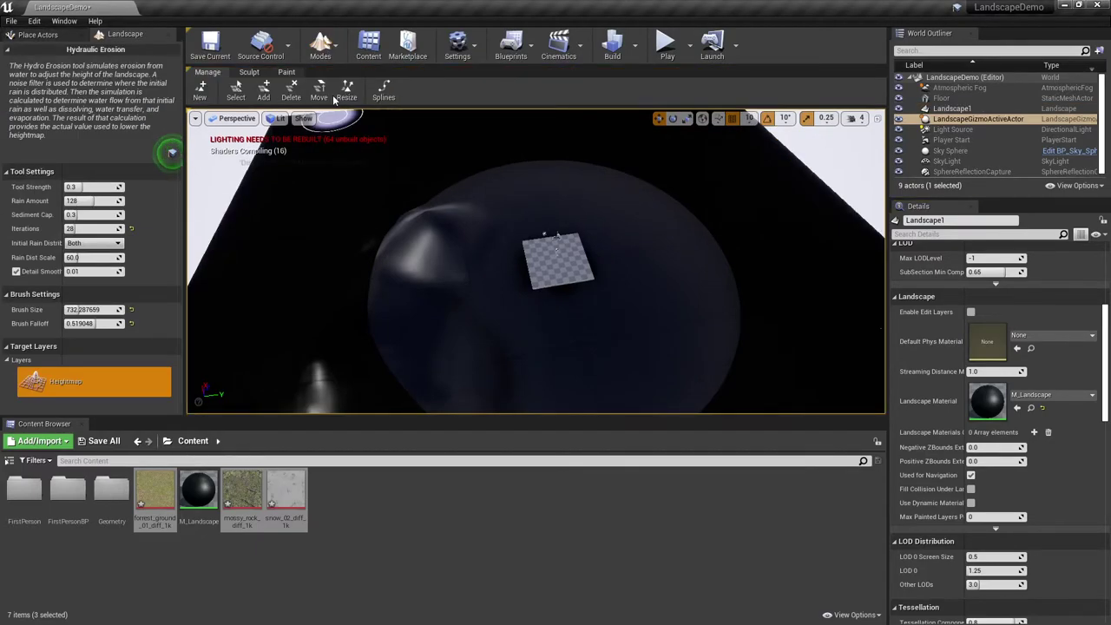
left_click(287, 72)
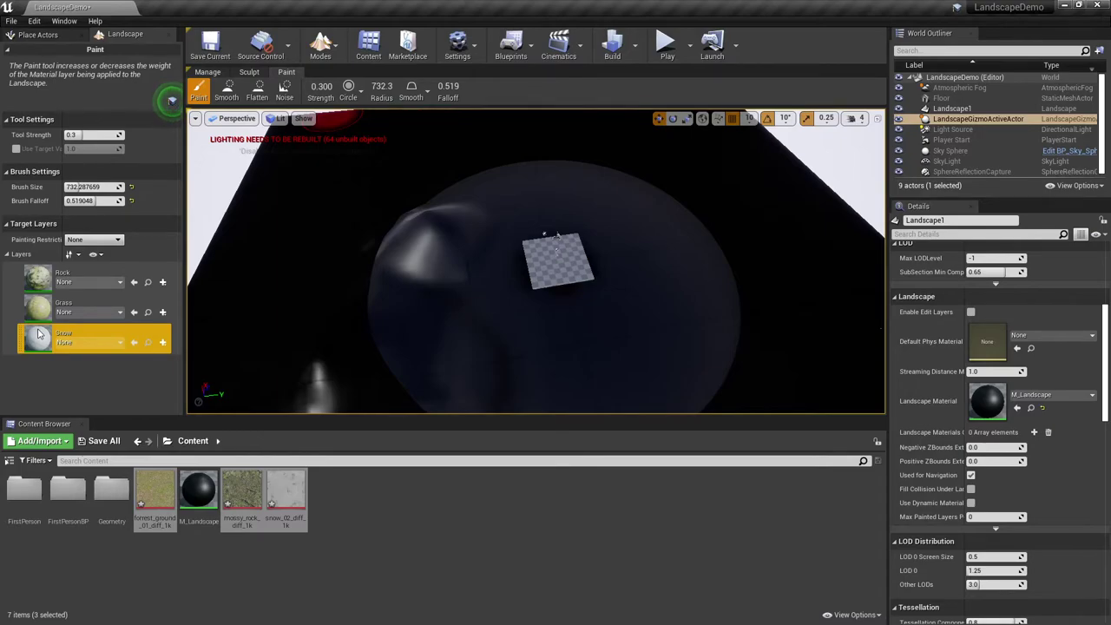
Step: Create weight-blended layer infos Rock_LayerInfo, Grass_LayerInfo and Snow_LayerInfo for the three layers
left_click(163, 282)
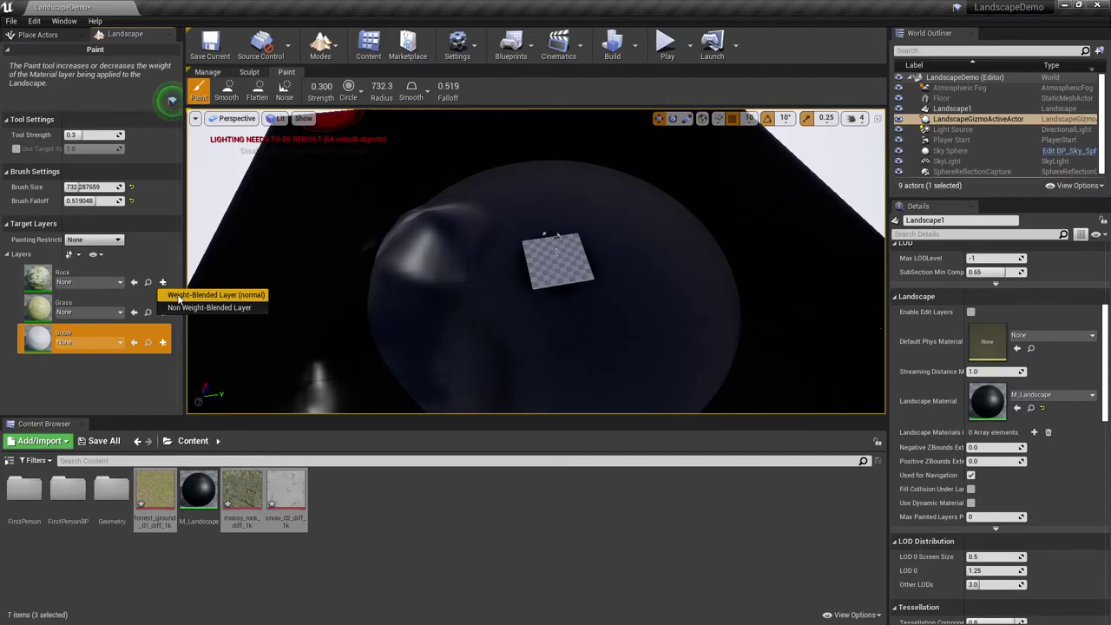
left_click(178, 295)
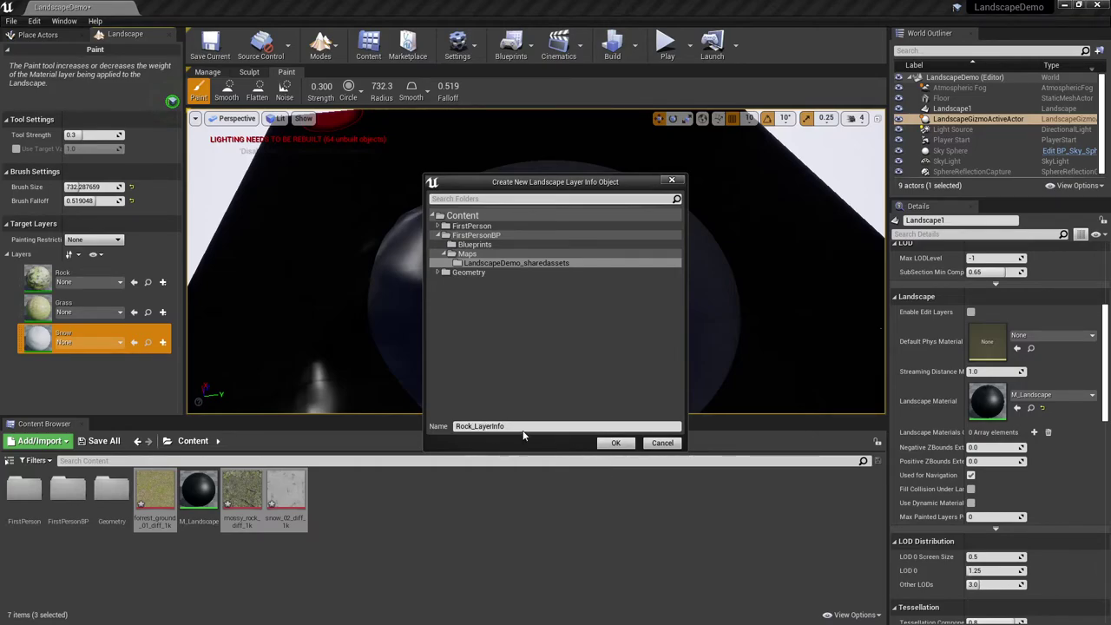
left_click(616, 444)
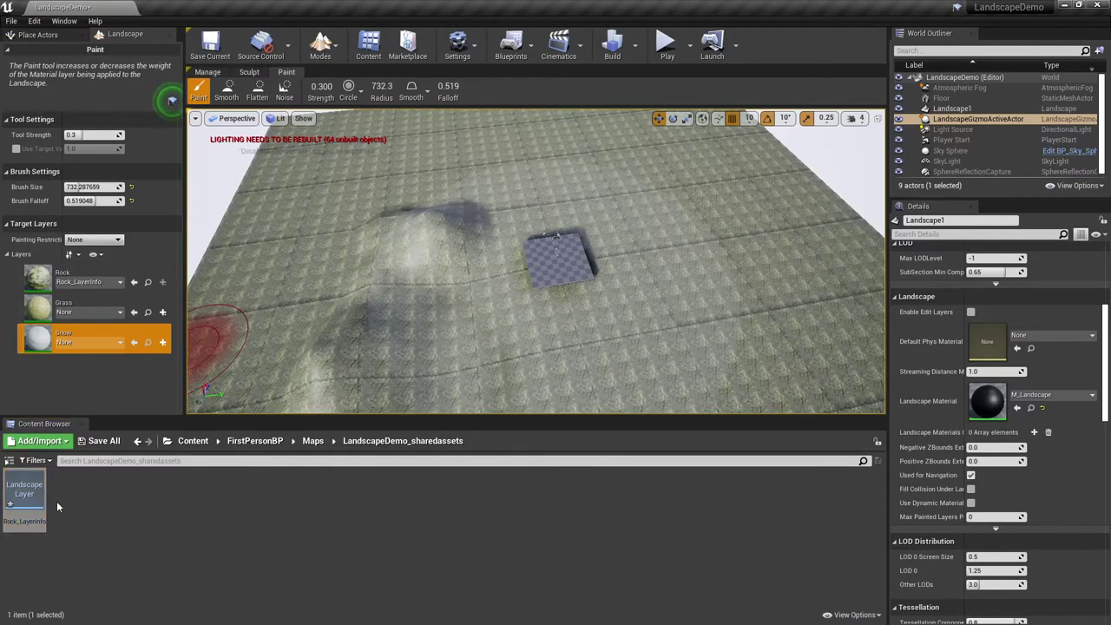
left_click(162, 312)
left_click(176, 327)
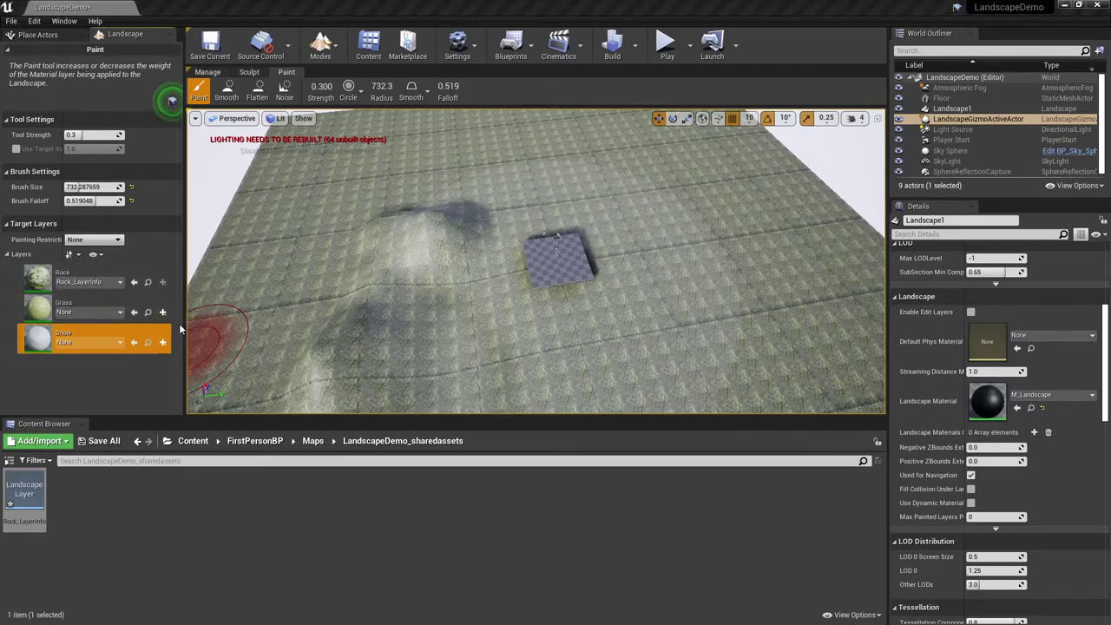
left_click(615, 443)
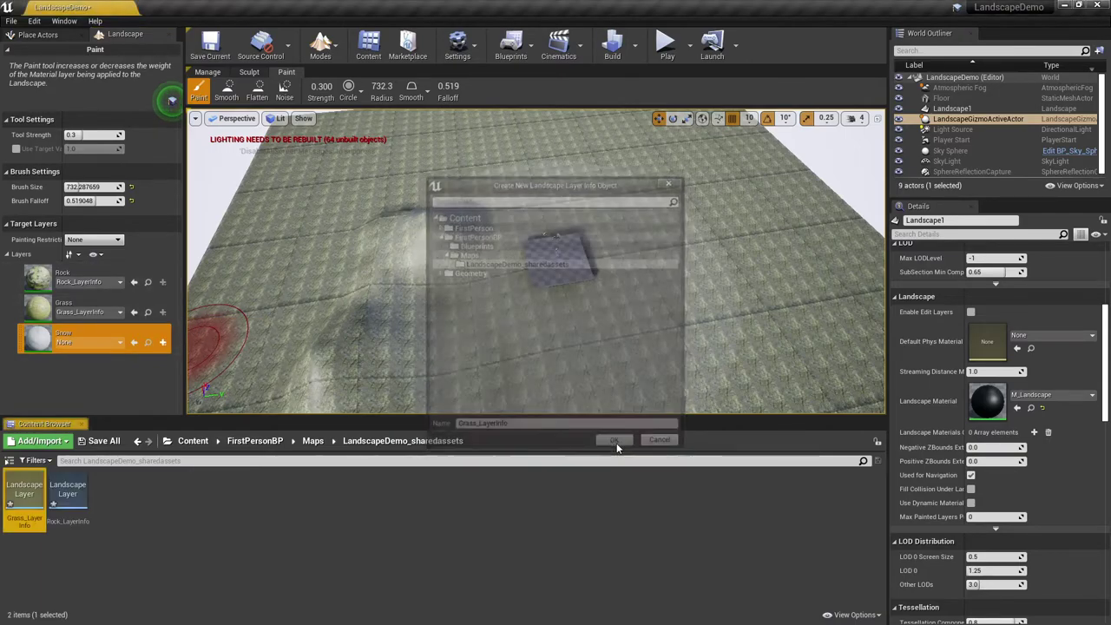
left_click(164, 342)
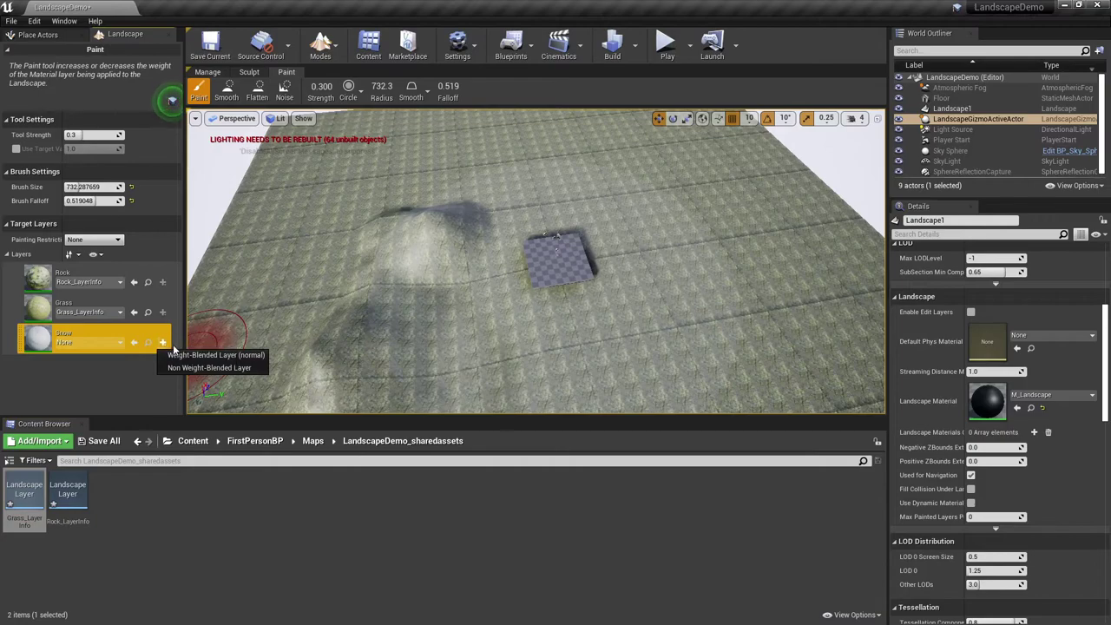
left_click(170, 355)
left_click(612, 444)
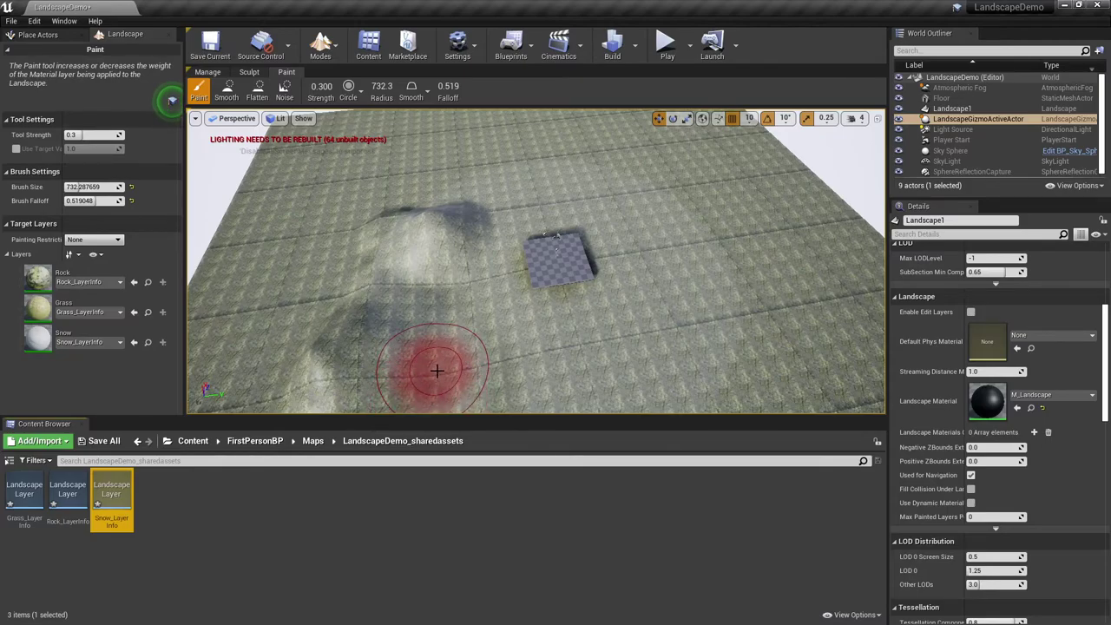
scroll(435, 373, "up", 2)
scroll(436, 370, "up", 6)
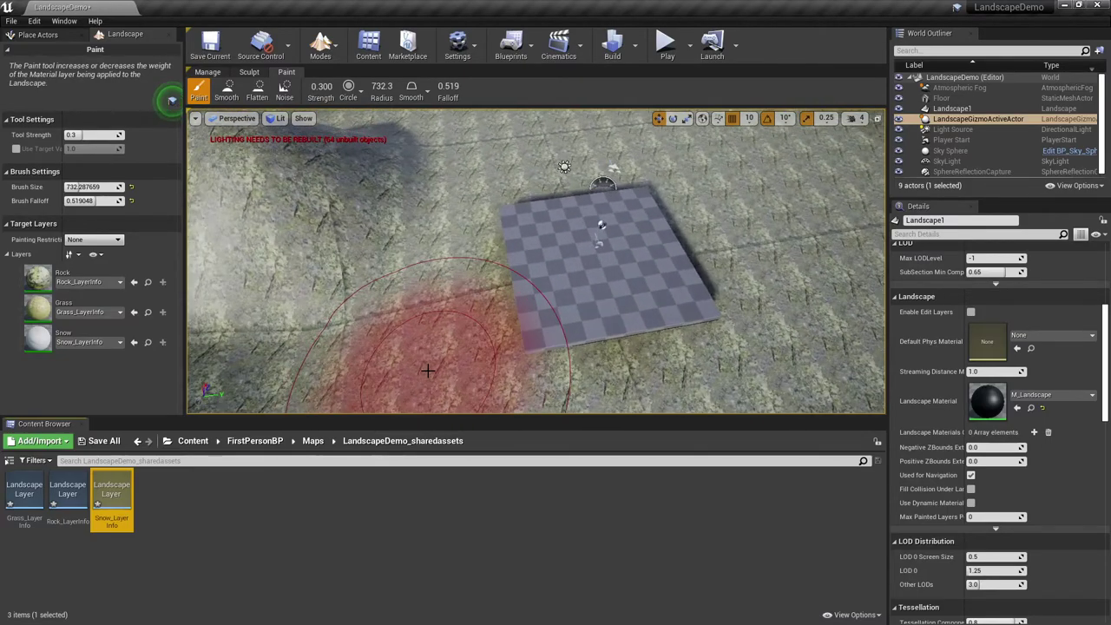
Step: Paint some Rock, then paint Grass with a 261 brush along the flat ground below the hills
left_click(93, 276)
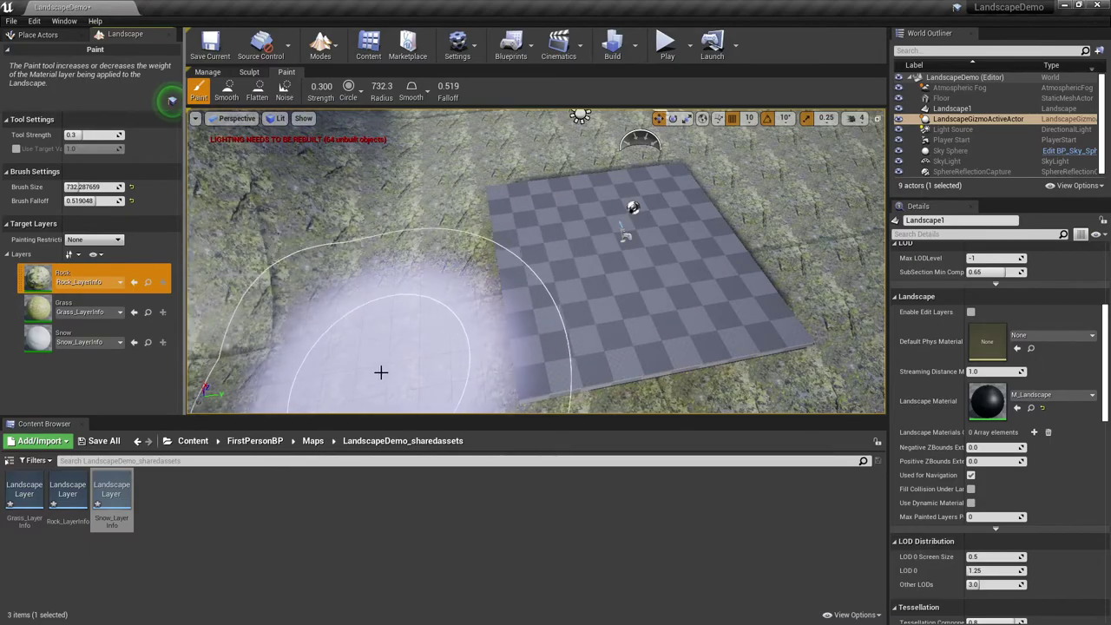
mouse_move(379, 372)
right_mouse_down()
mouse_move(347, 347)
mouse_move(365, 368)
right_mouse_up()
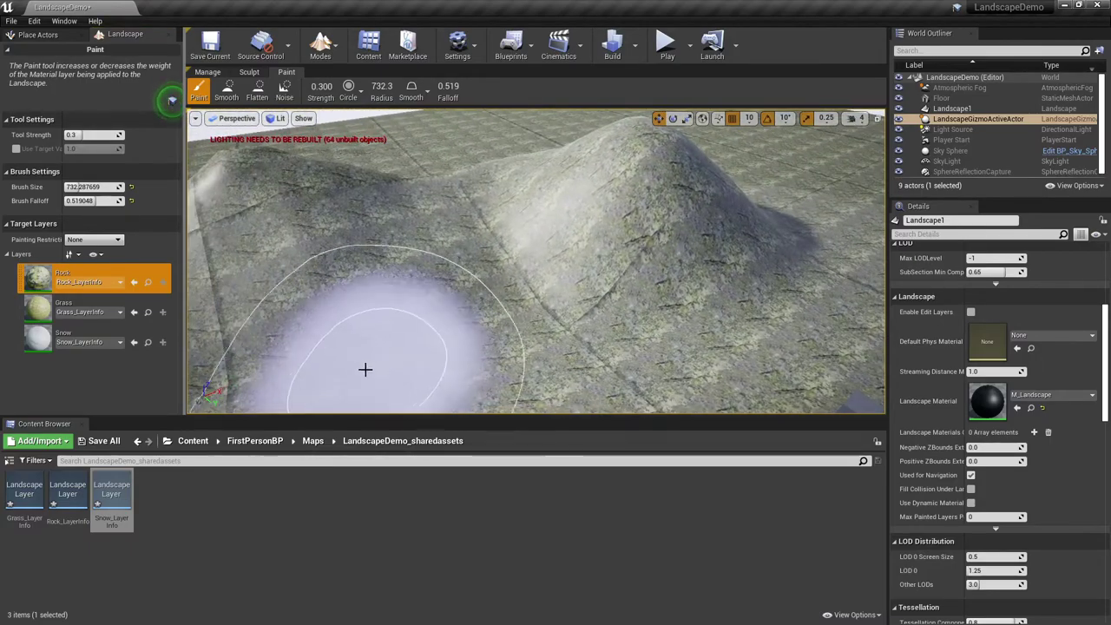
left_click(112, 303)
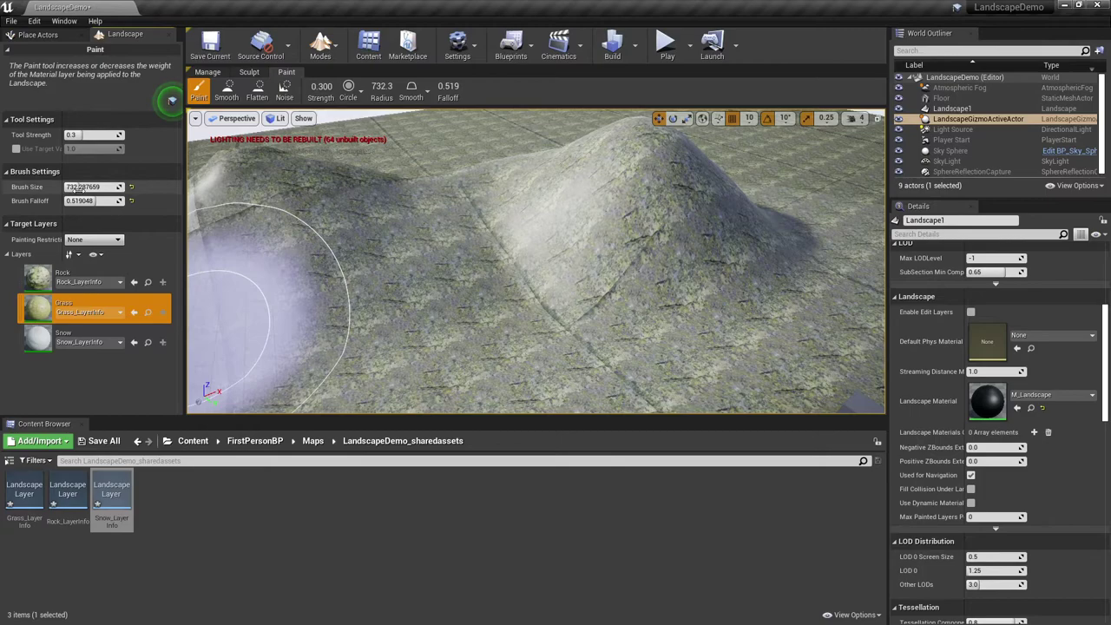
left_click_drag(89, 188, 81, 187)
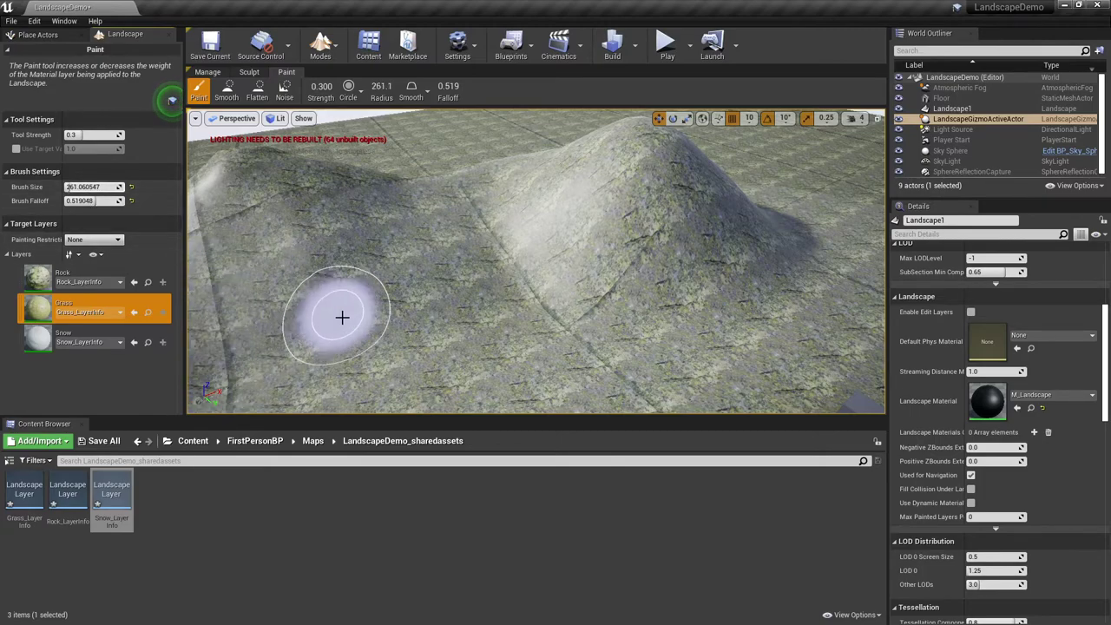
mouse_move(356, 348)
left_mouse_down()
mouse_move(697, 335)
mouse_move(776, 284)
left_mouse_up()
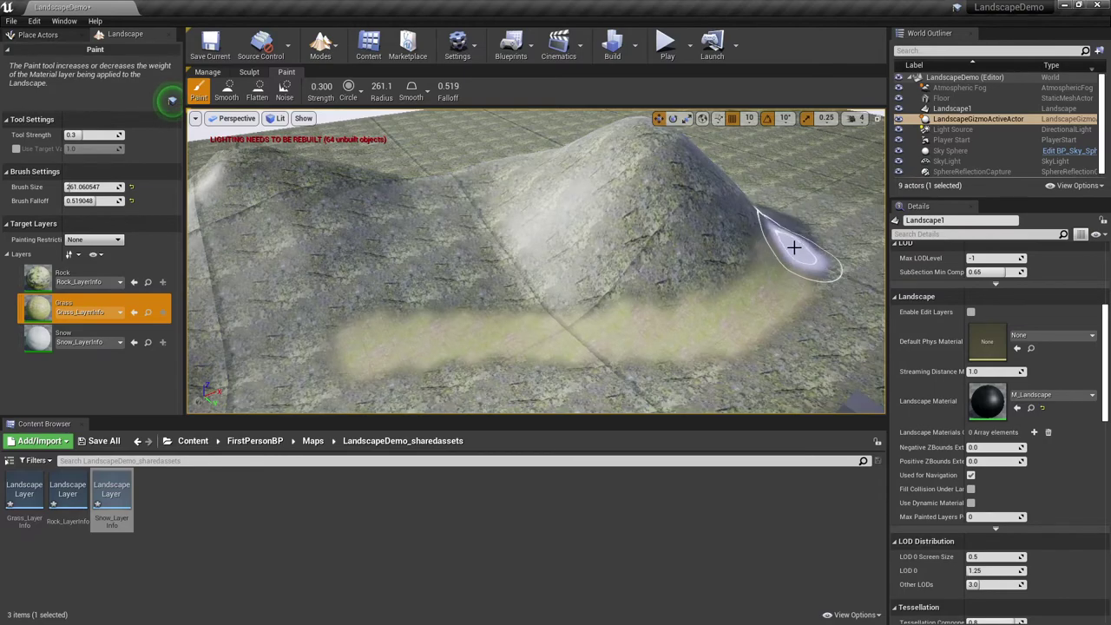
mouse_move(597, 352)
left_mouse_down()
mouse_move(343, 365)
mouse_move(421, 383)
mouse_move(723, 362)
mouse_move(815, 326)
mouse_move(842, 249)
left_mouse_up()
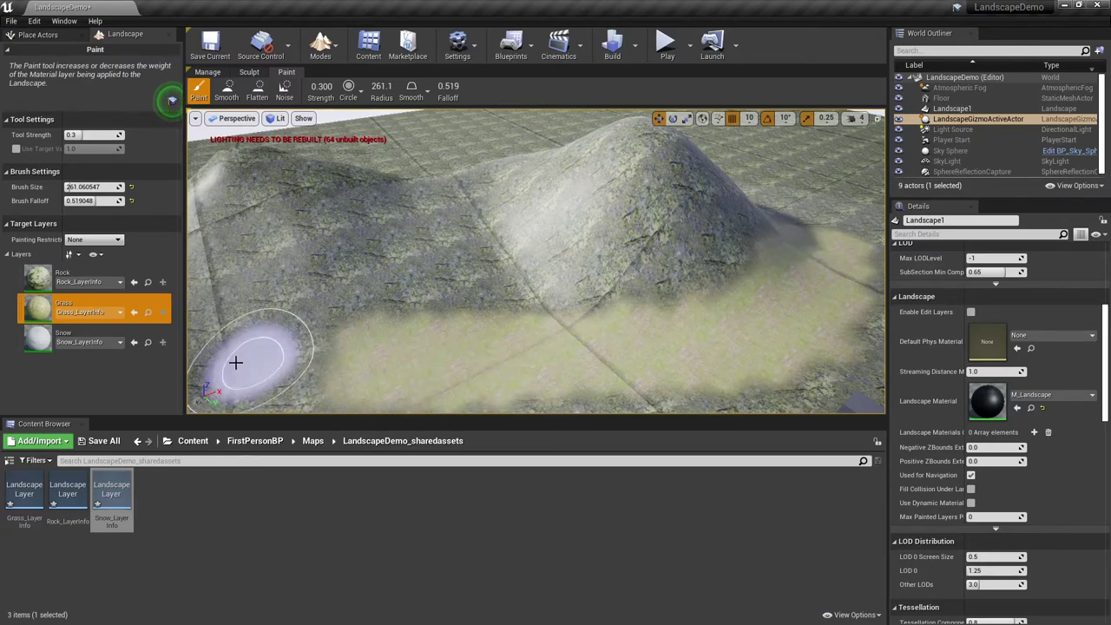
Step: Paint the Snow layer over the top of the taller right-hand hill
left_click(90, 333)
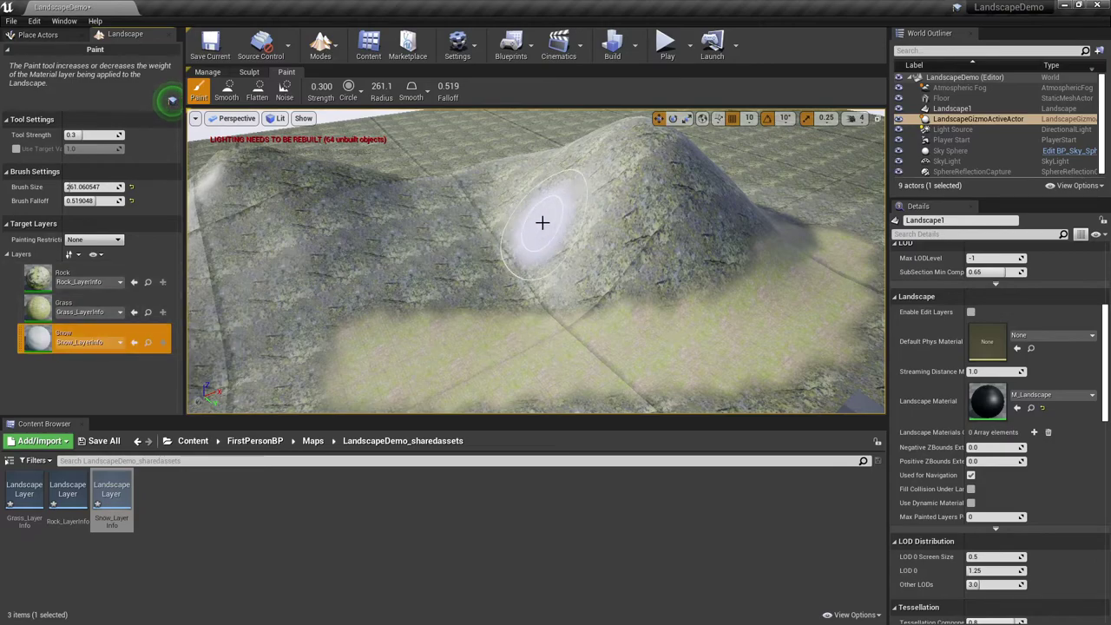
mouse_move(541, 223)
left_mouse_down()
mouse_move(642, 139)
mouse_move(691, 155)
mouse_move(665, 161)
mouse_move(641, 138)
mouse_move(641, 119)
mouse_move(655, 120)
mouse_move(649, 130)
mouse_move(625, 125)
mouse_move(554, 155)
mouse_move(578, 208)
mouse_move(561, 256)
mouse_move(495, 325)
left_mouse_up()
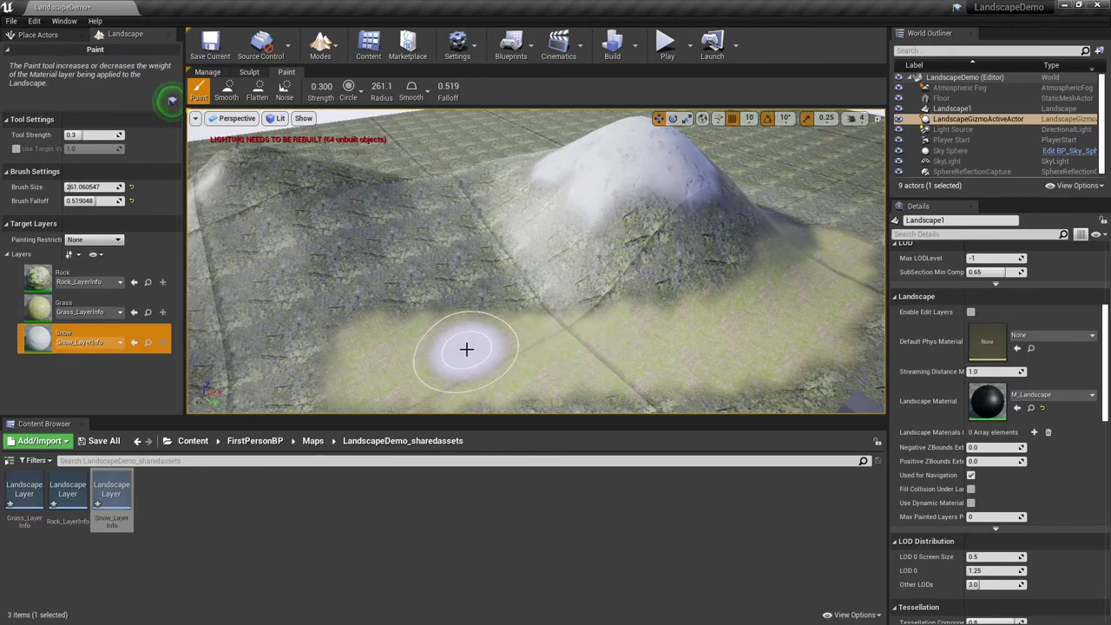
scroll(467, 349, "down", 8)
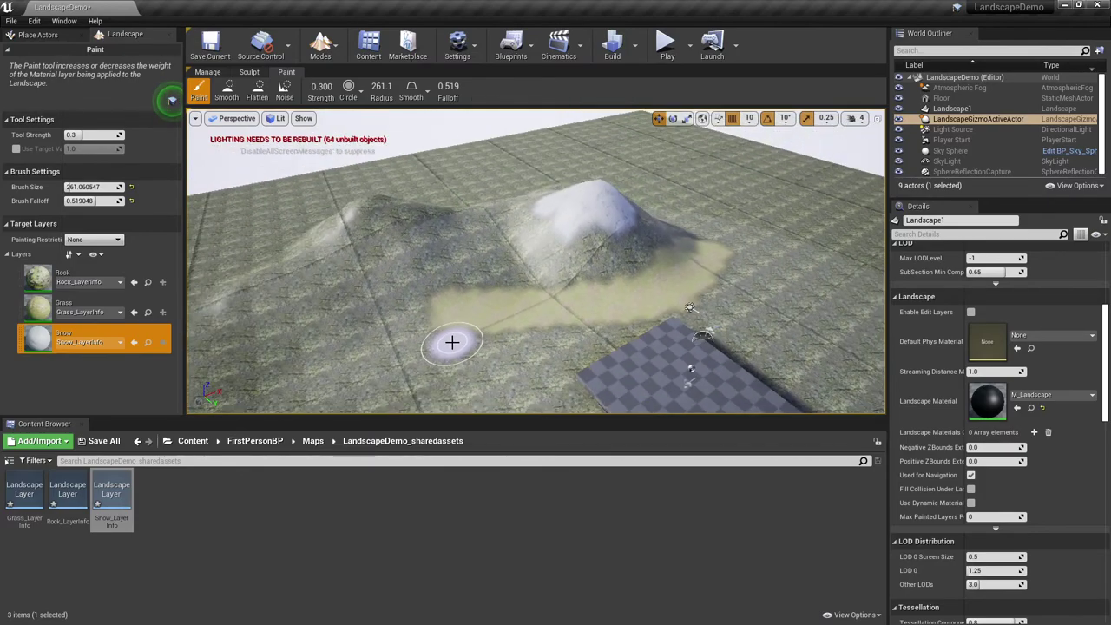
scroll(451, 341, "up", 8)
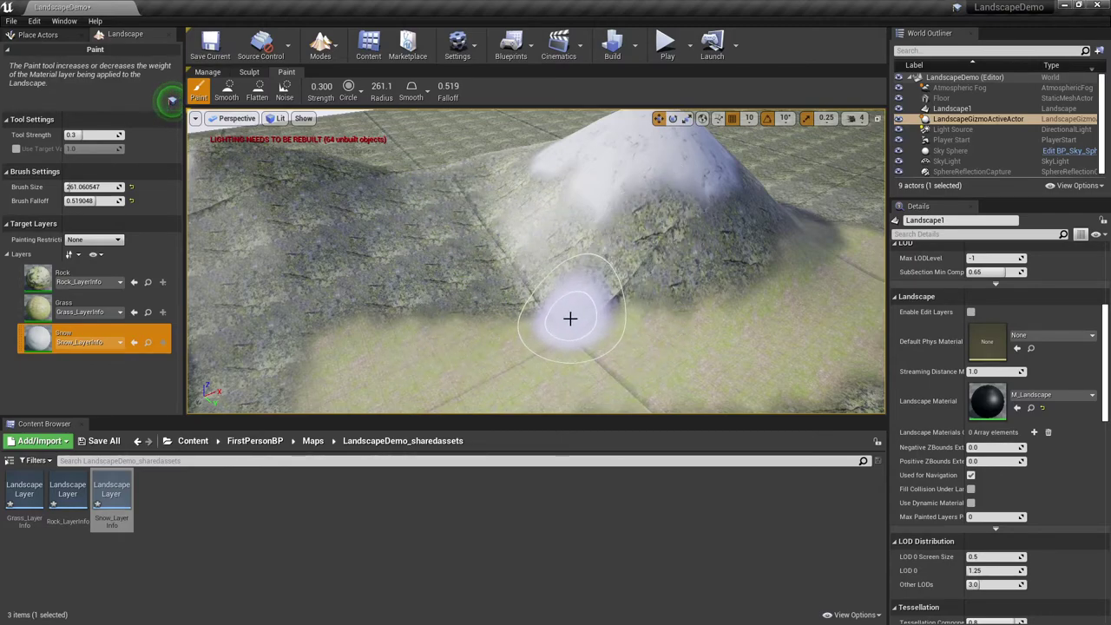
Step: Run Build Lighting Only from the Build menu and wait for it to finish
left_click(636, 44)
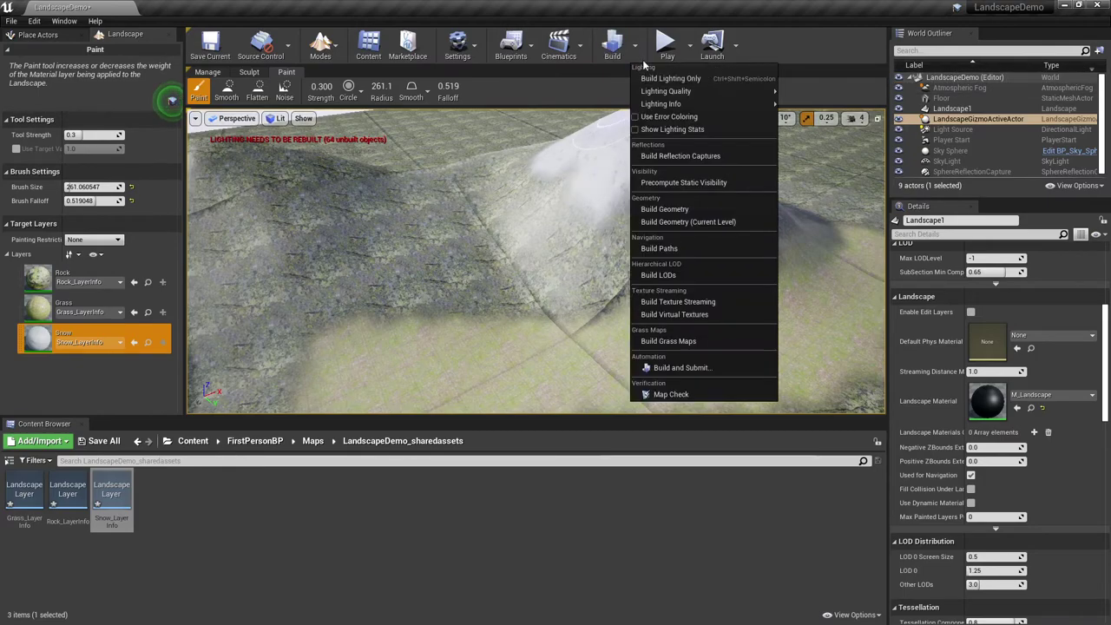
left_click(655, 82)
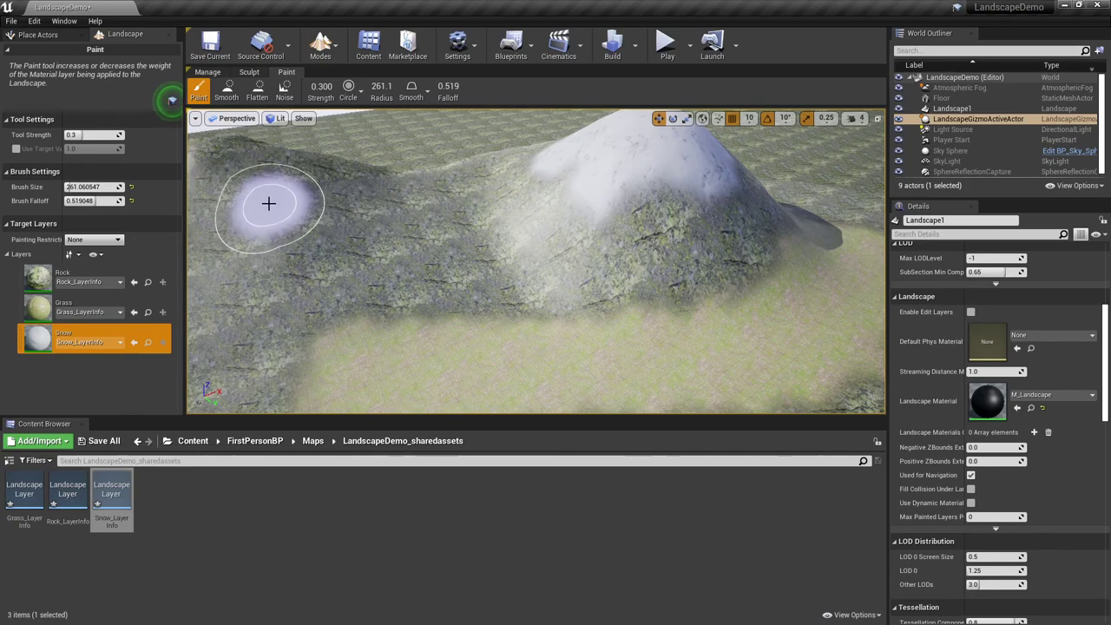
scroll(364, 215, "down", 6)
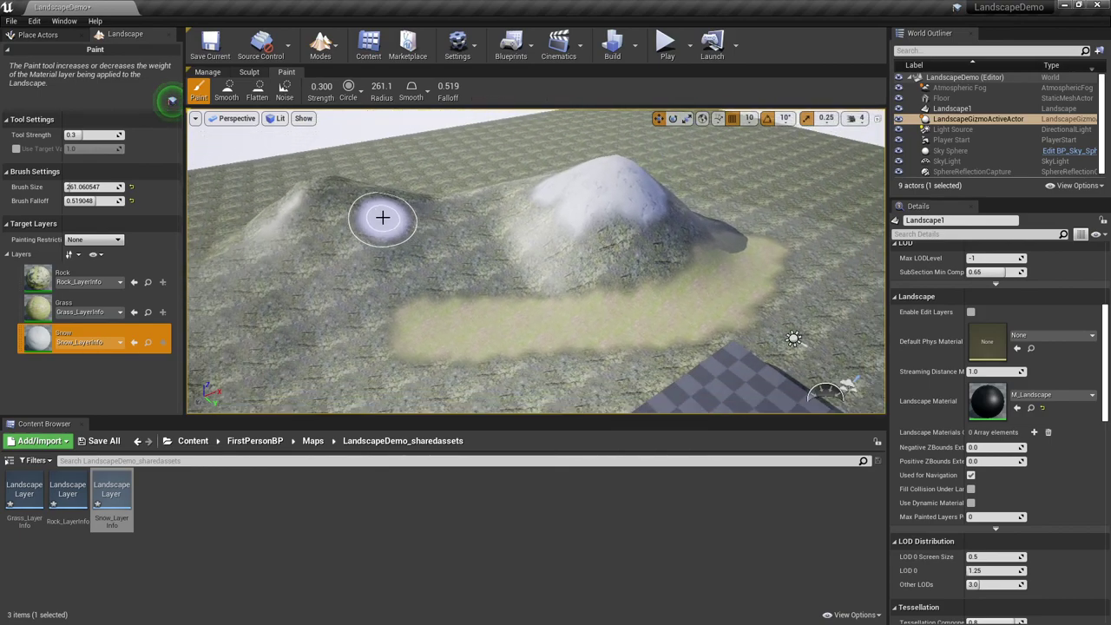